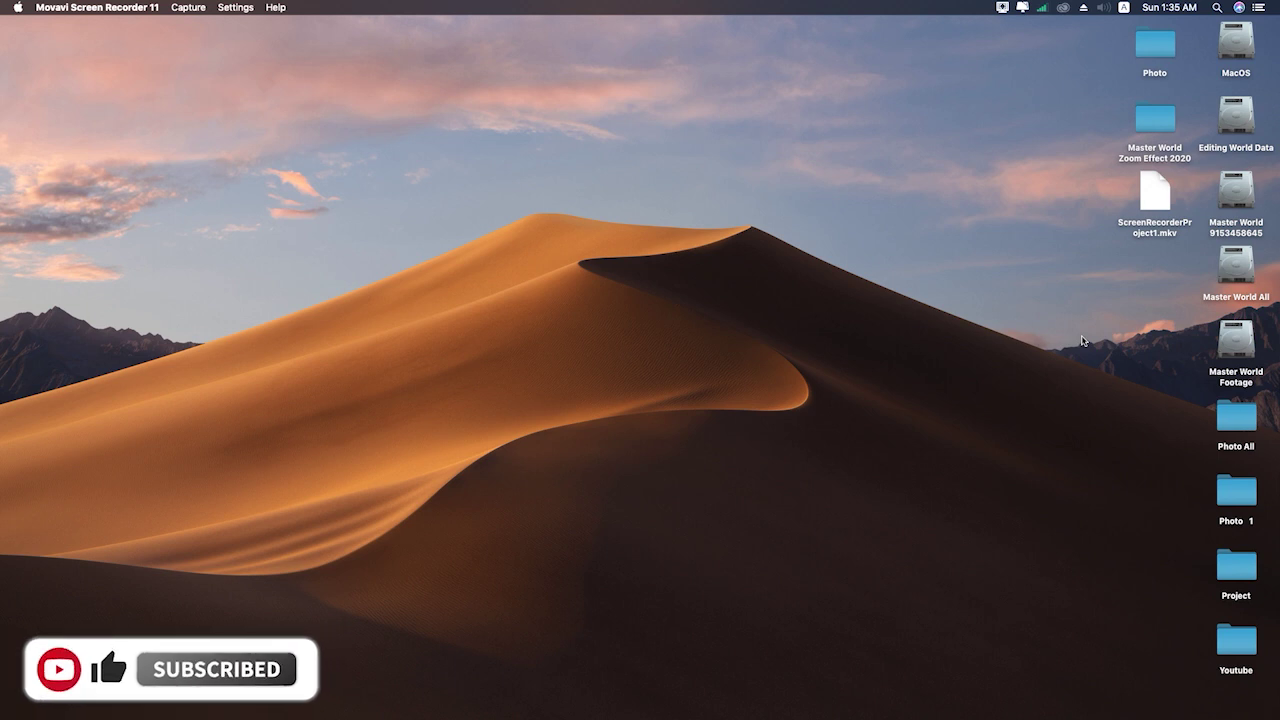
Step: Check the Master World Zoom Effect 2020 folder's info, then clean up the desktop icons
right_click(1164, 131)
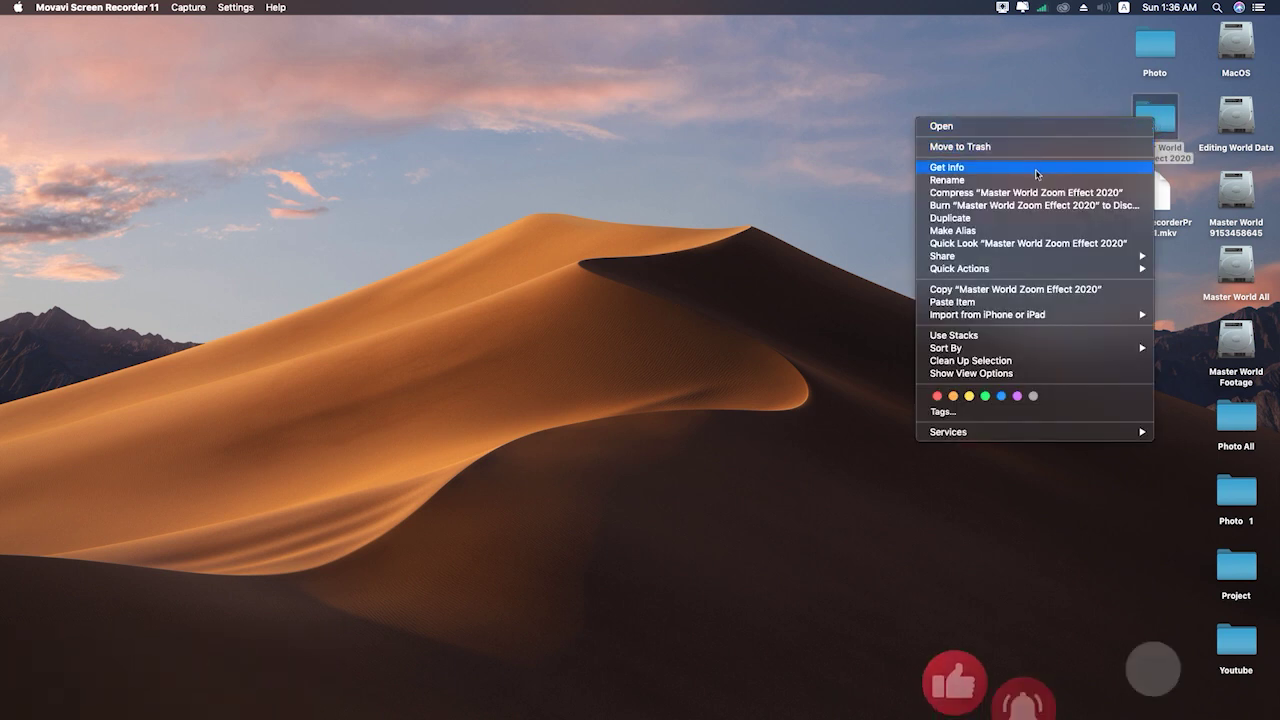
click(1037, 168)
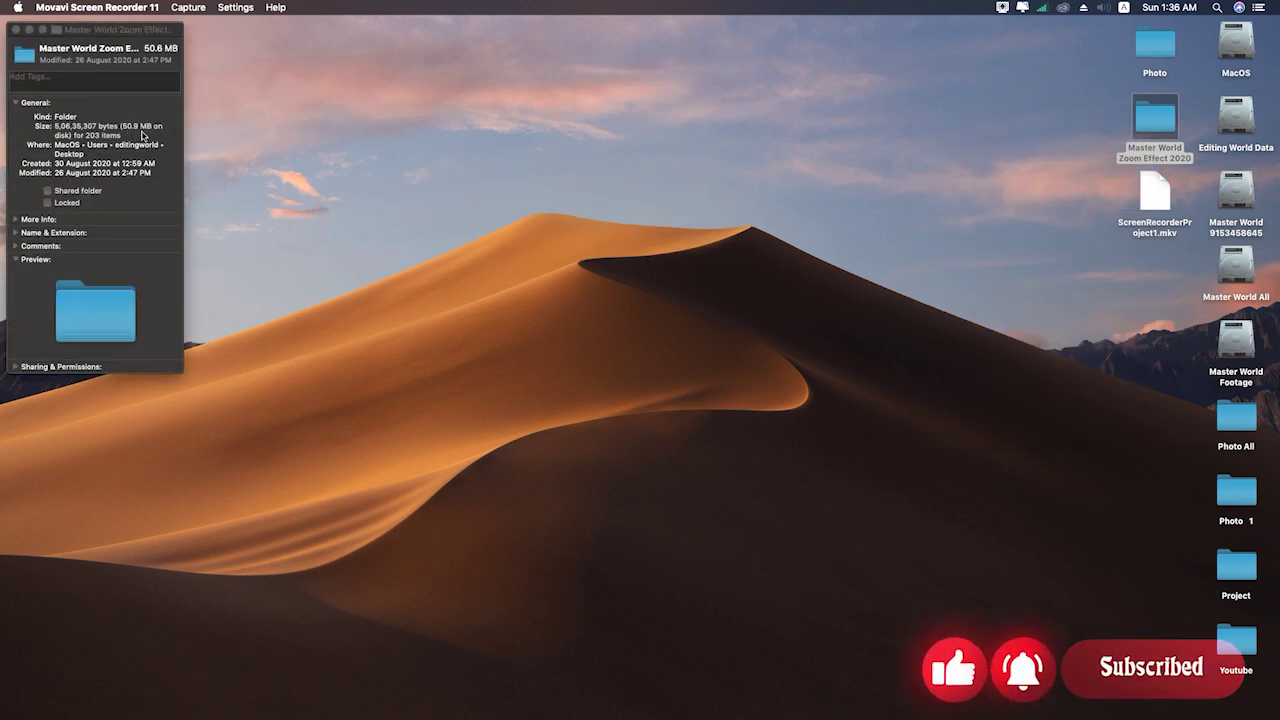
click(15, 29)
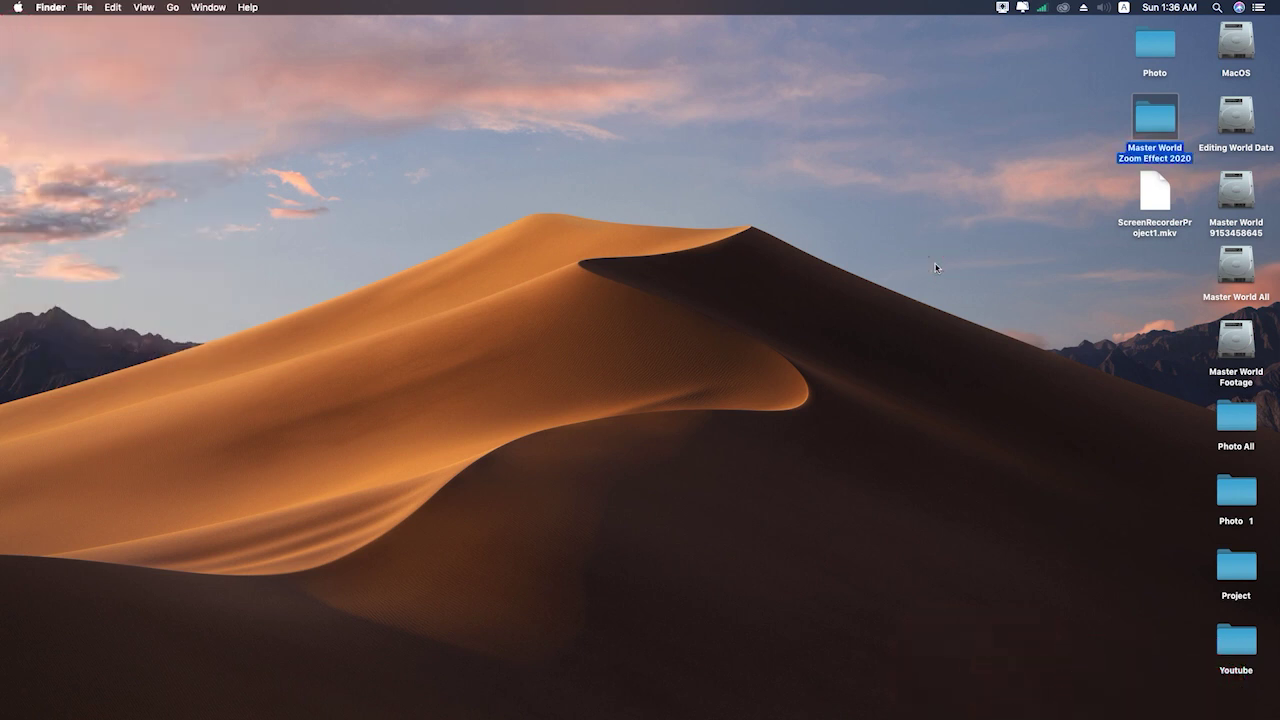
right_click(1003, 170)
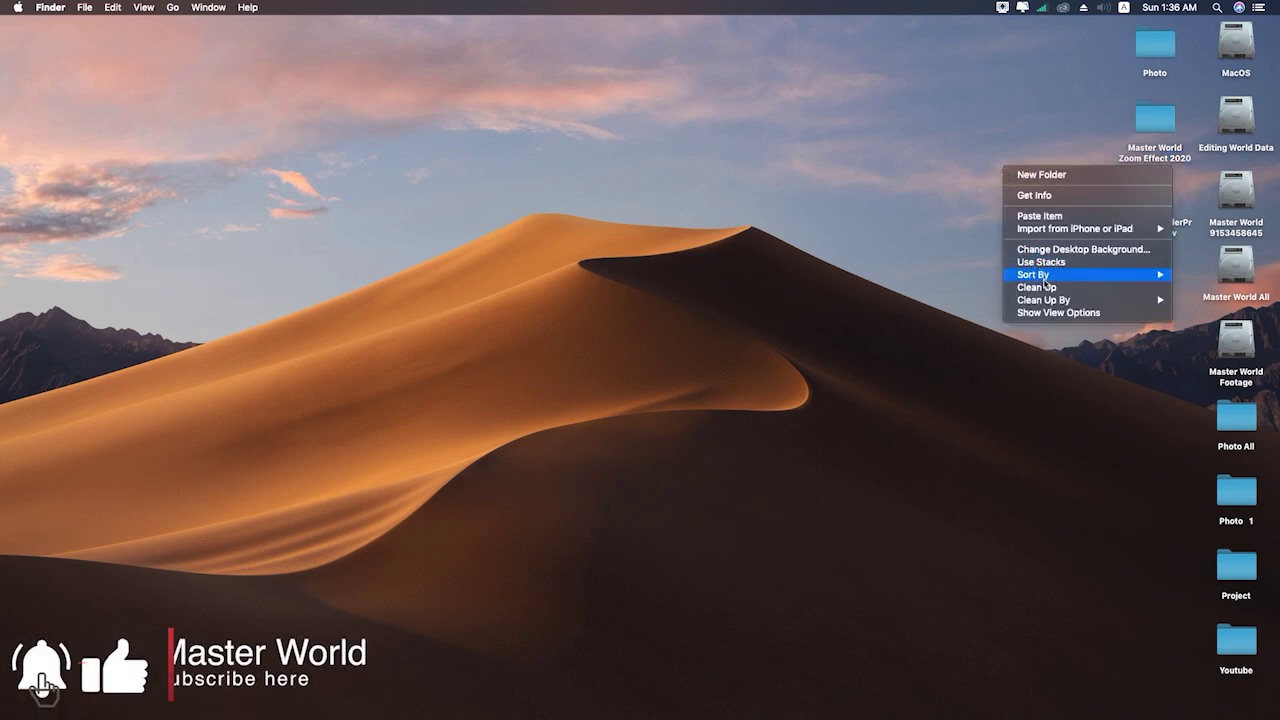
click(1046, 289)
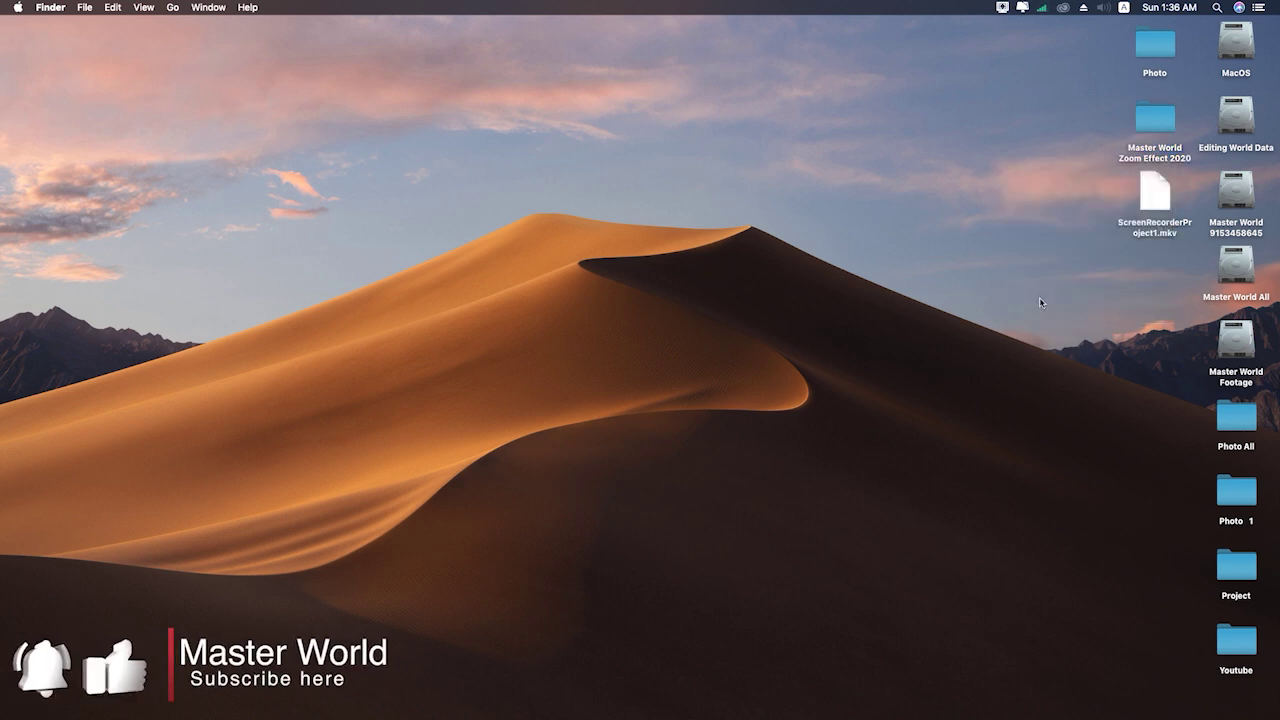
Step: Back in the browser, keep the YouTube channel's notifications set to All
mouse_move(932, 716)
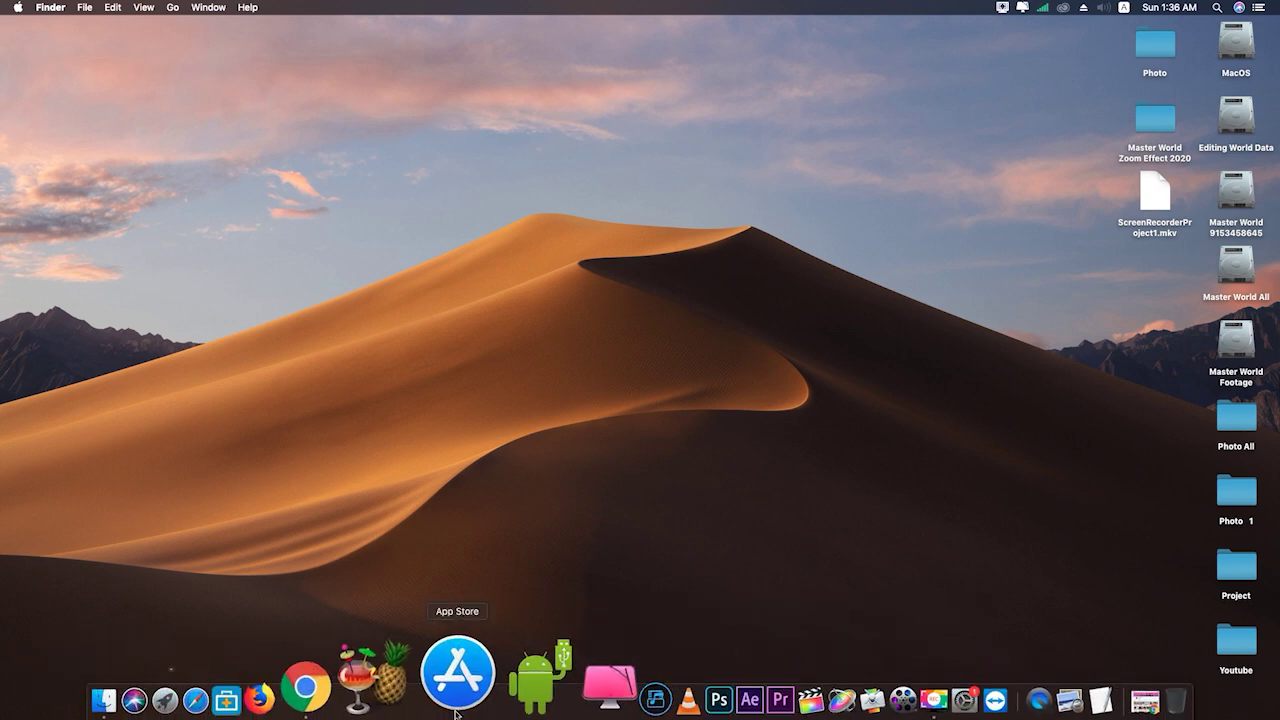
click(393, 703)
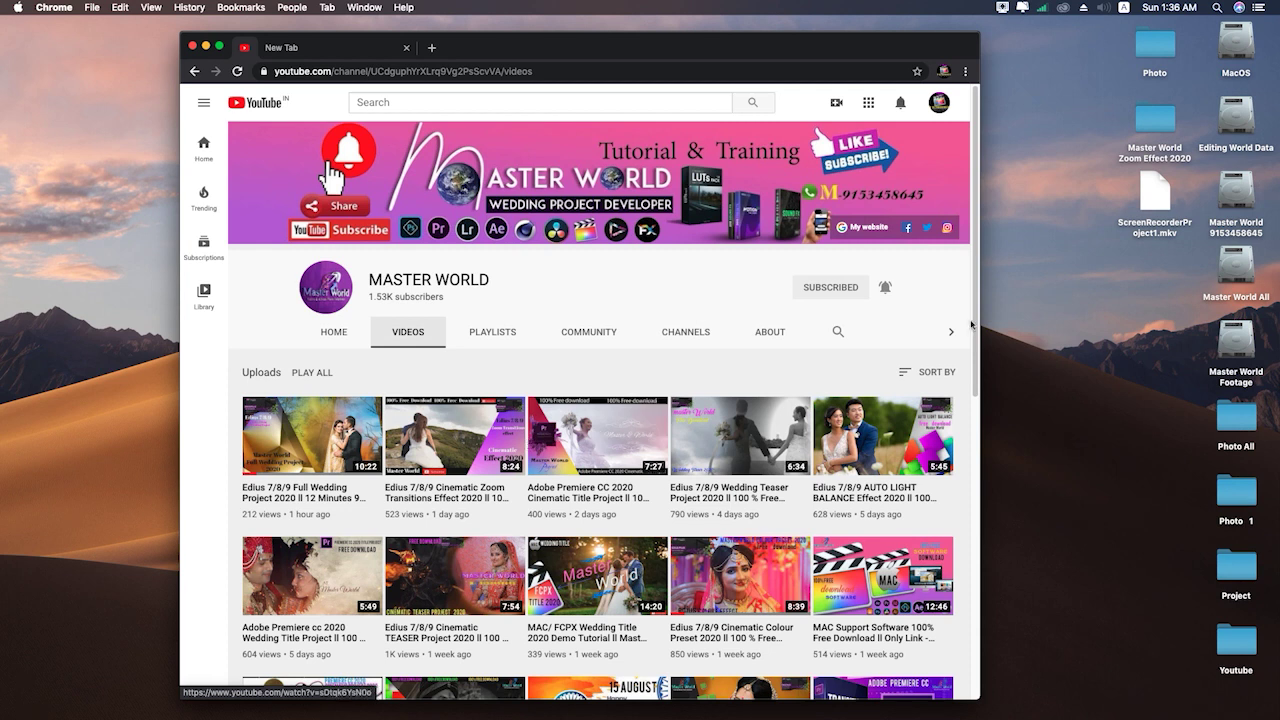
click(885, 289)
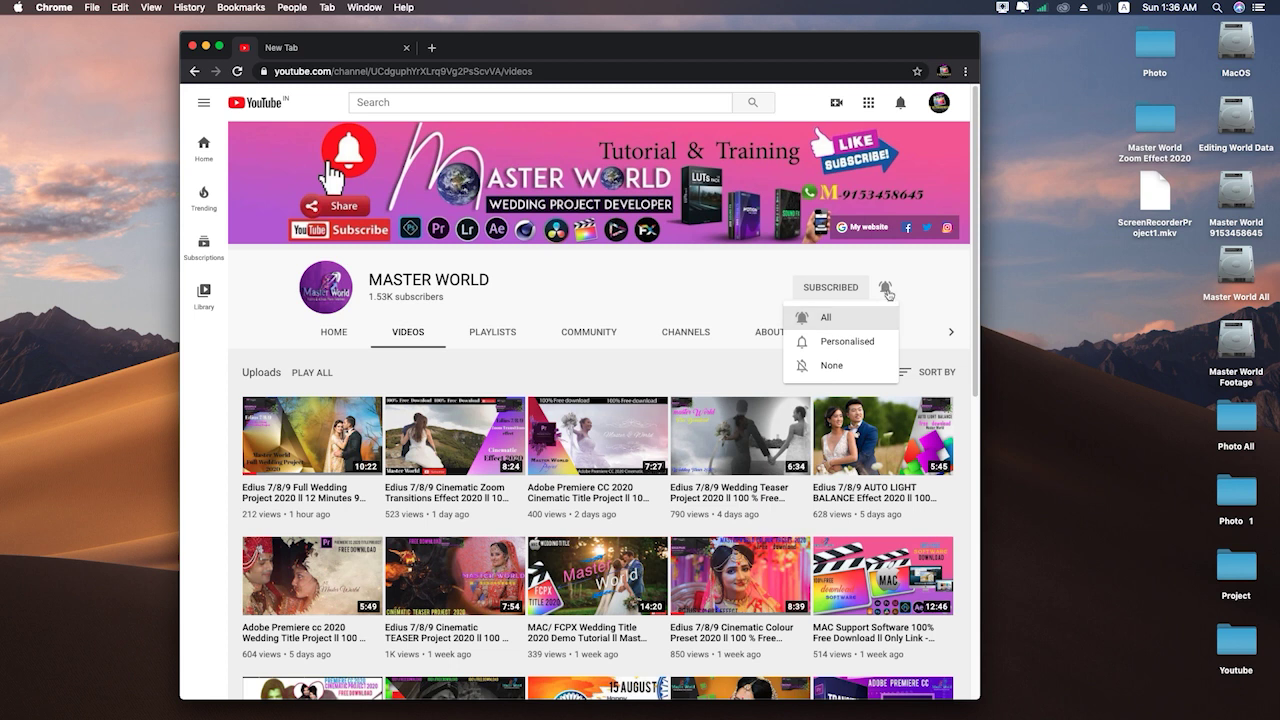
click(886, 290)
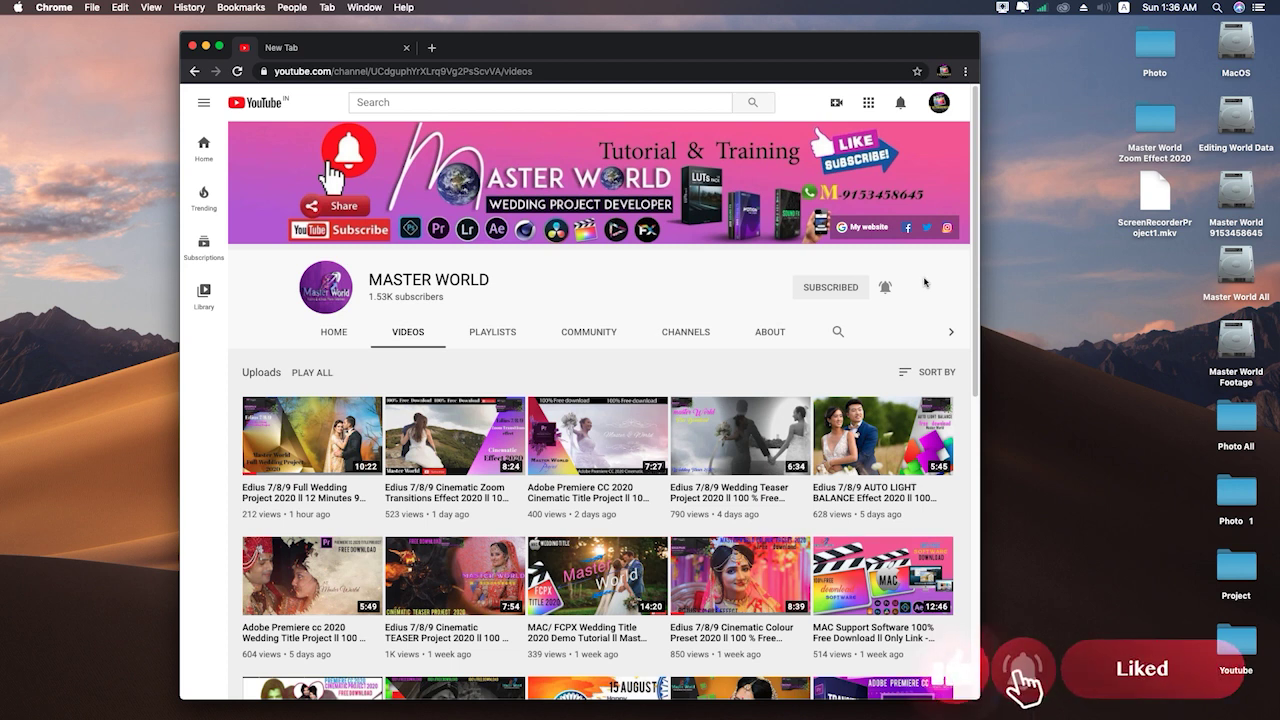
click(940, 104)
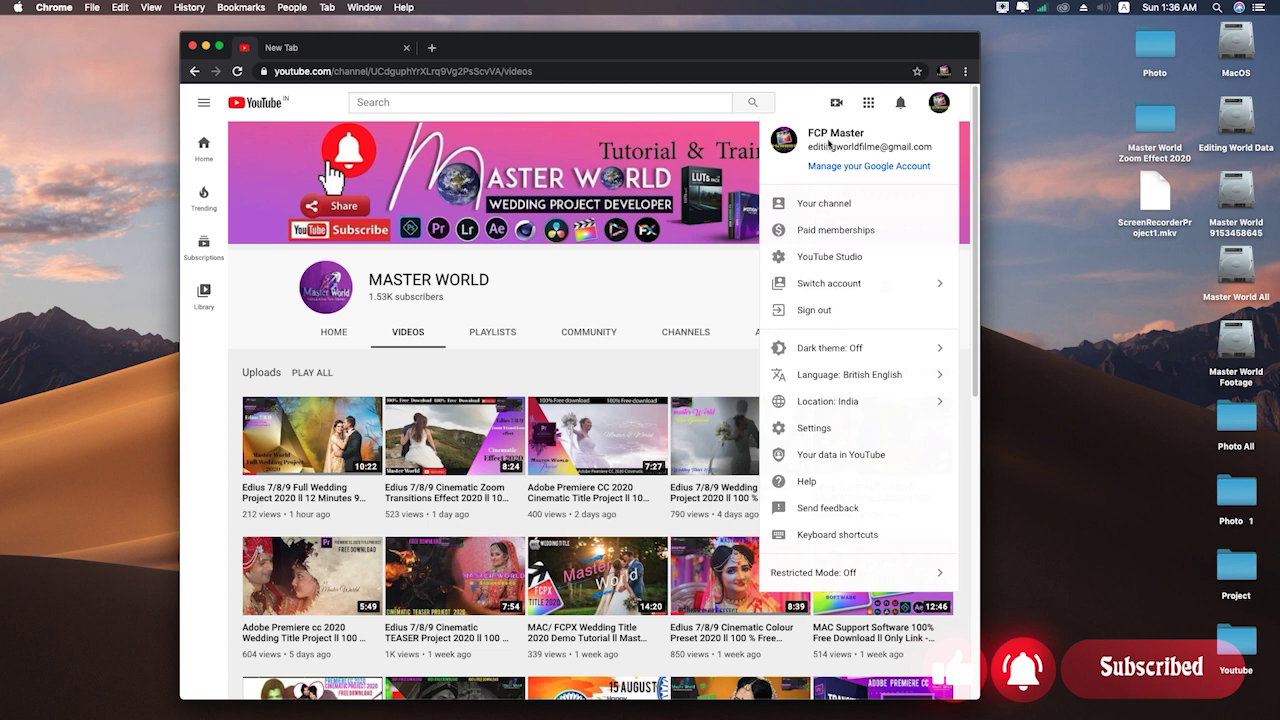
click(731, 271)
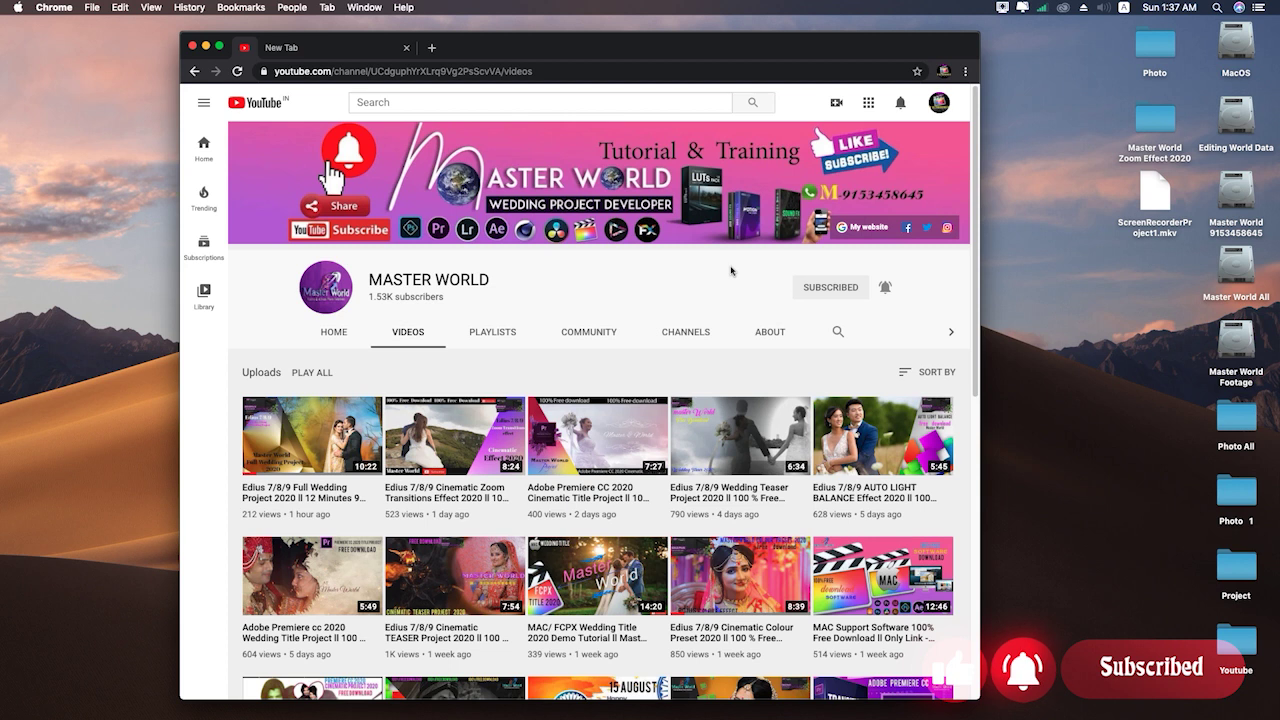
Step: Minimize the browser and select the MacOS drive on the desktop
click(207, 48)
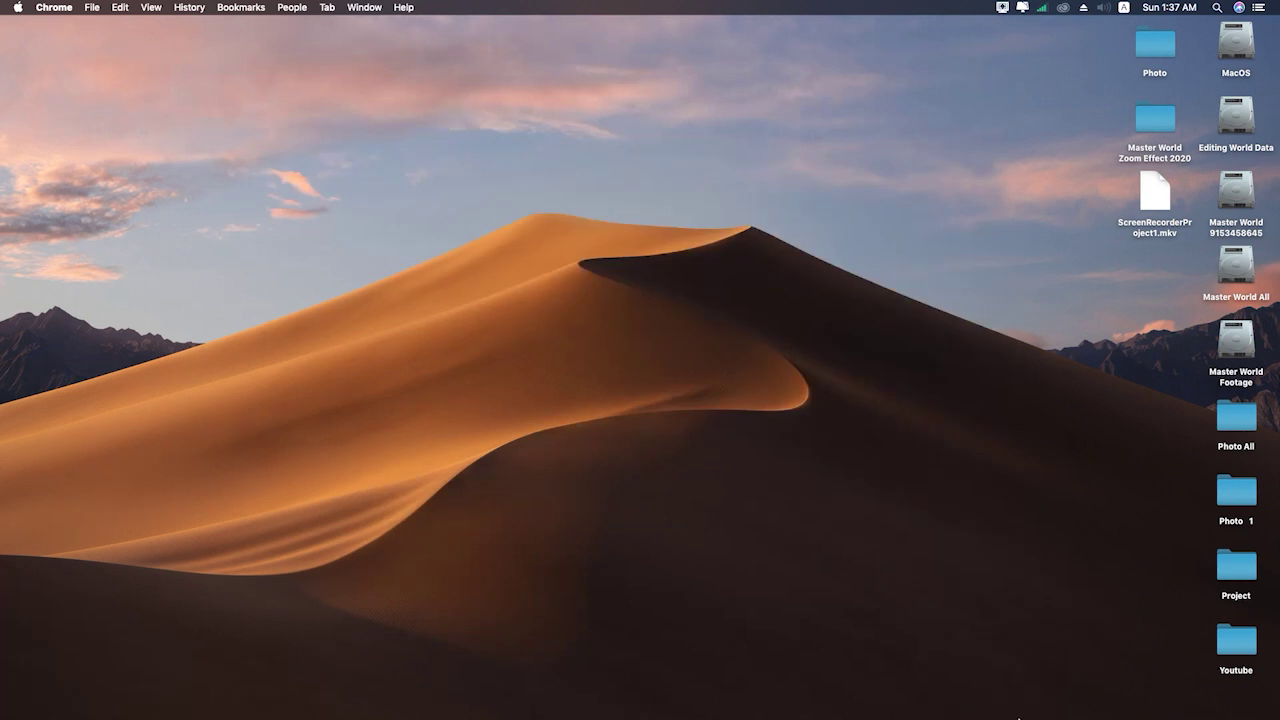
click(1243, 50)
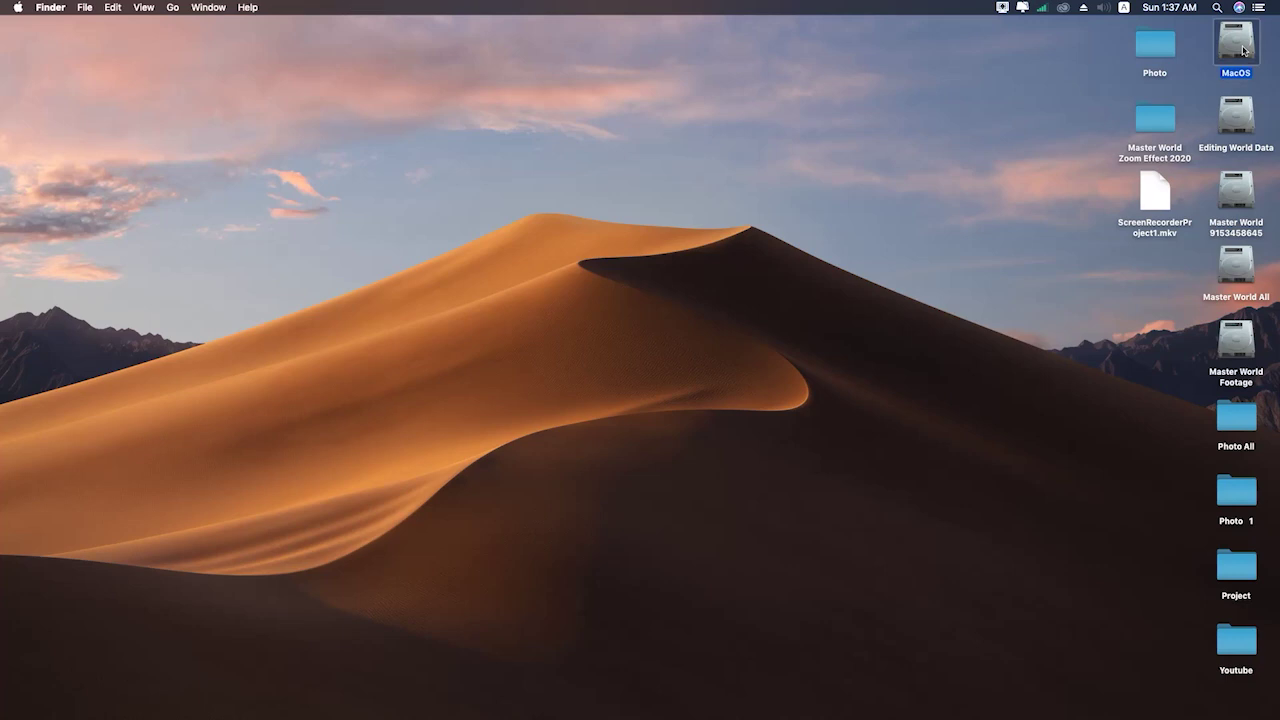
click(1176, 117)
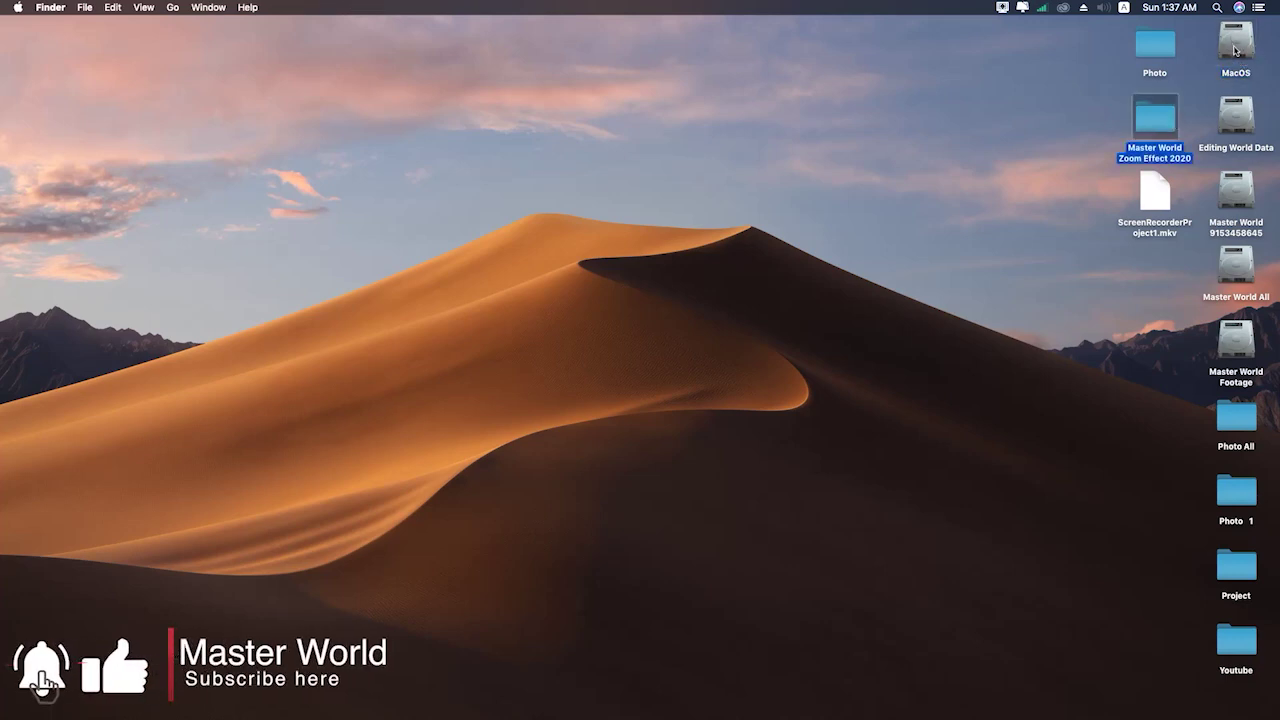
click(1236, 50)
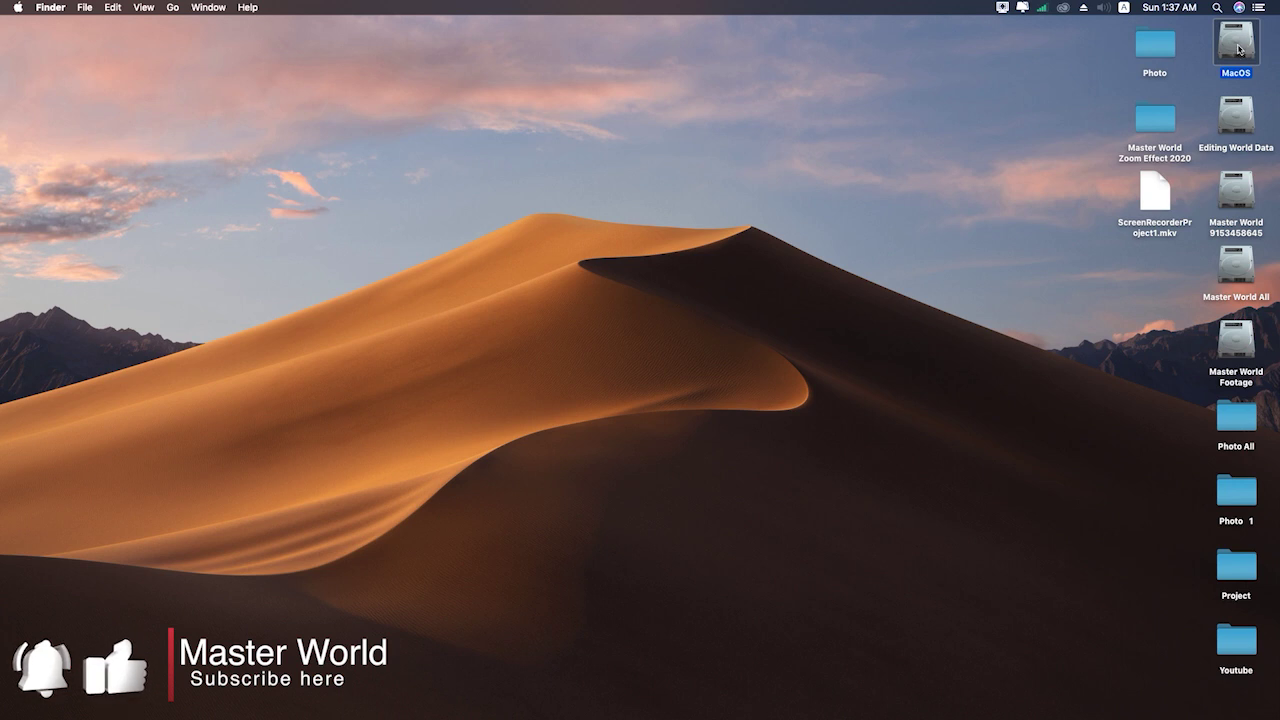
Step: Navigate MacOS > Users > editingworld > Movies > Motion Templates > Transitions
double_click(1238, 50)
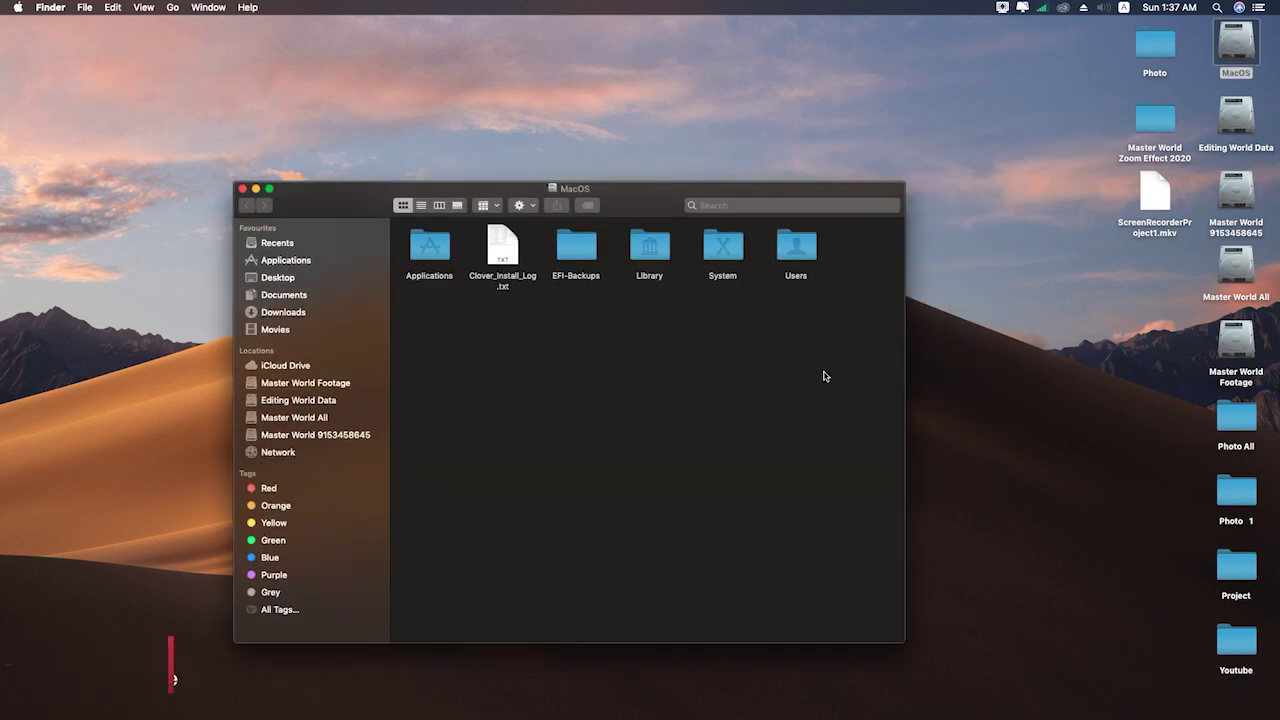
double_click(805, 270)
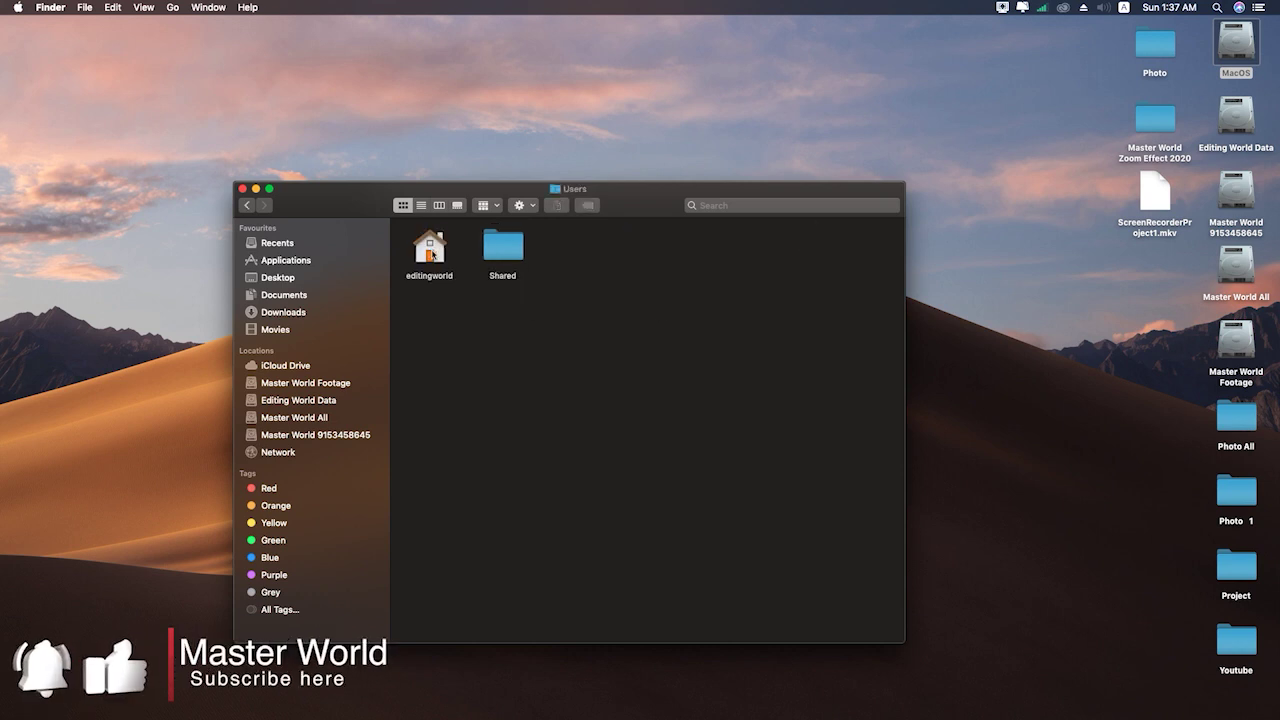
double_click(433, 250)
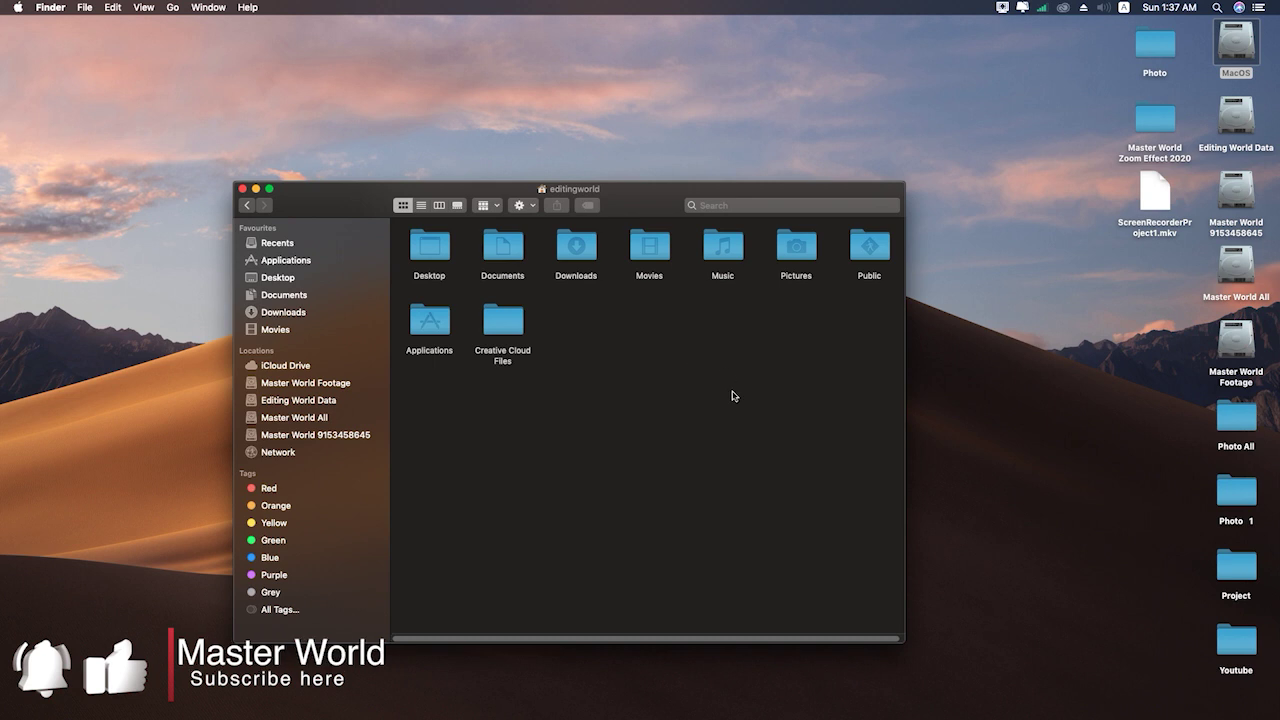
click(650, 250)
double_click(650, 252)
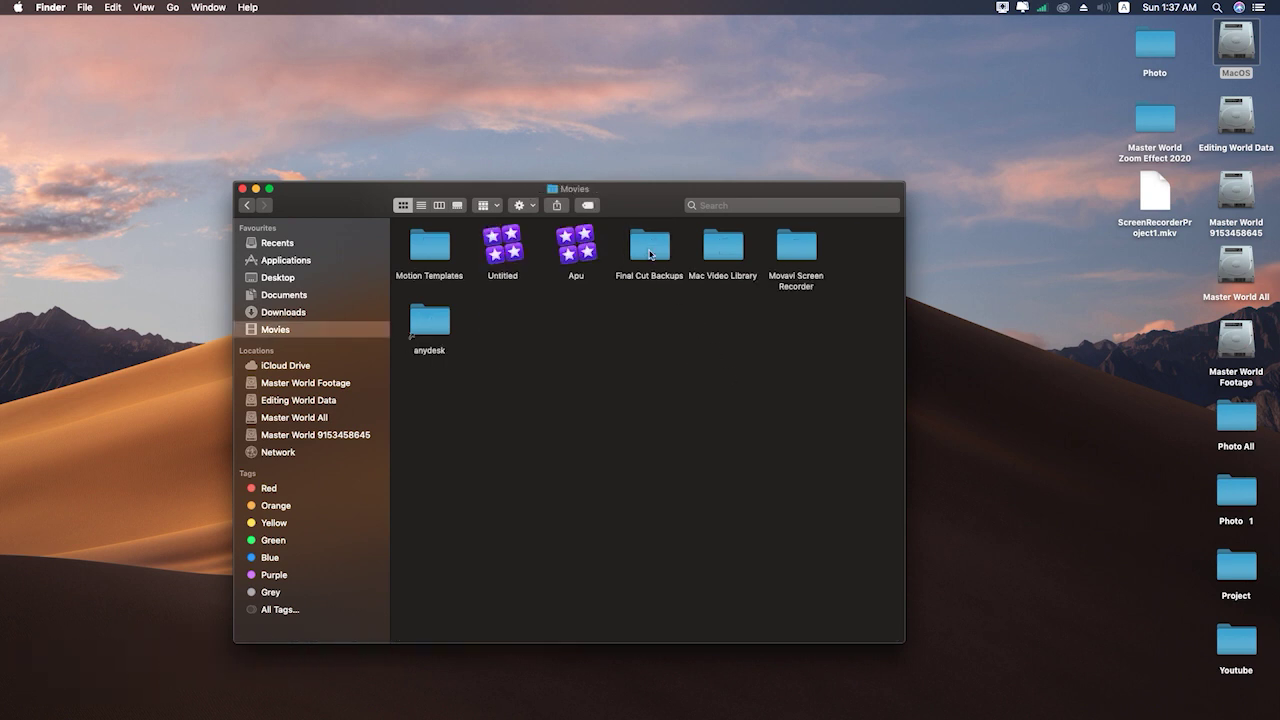
double_click(438, 255)
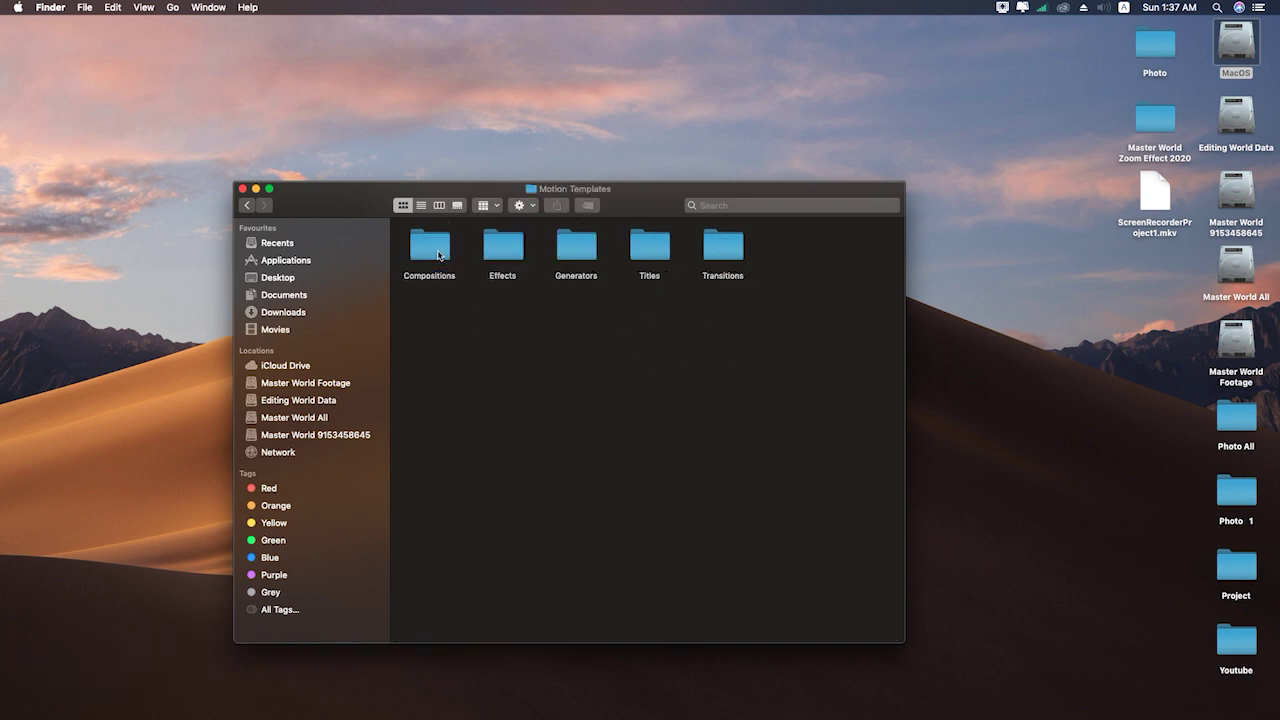
click(722, 259)
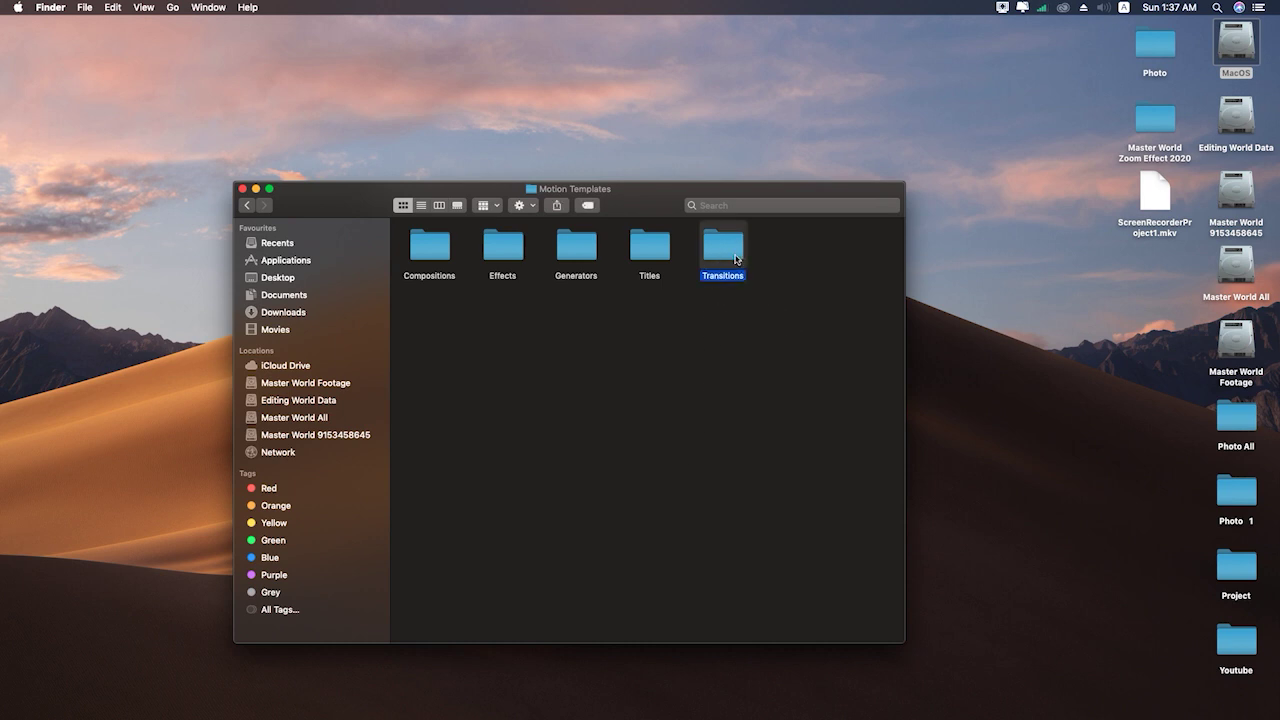
double_click(735, 259)
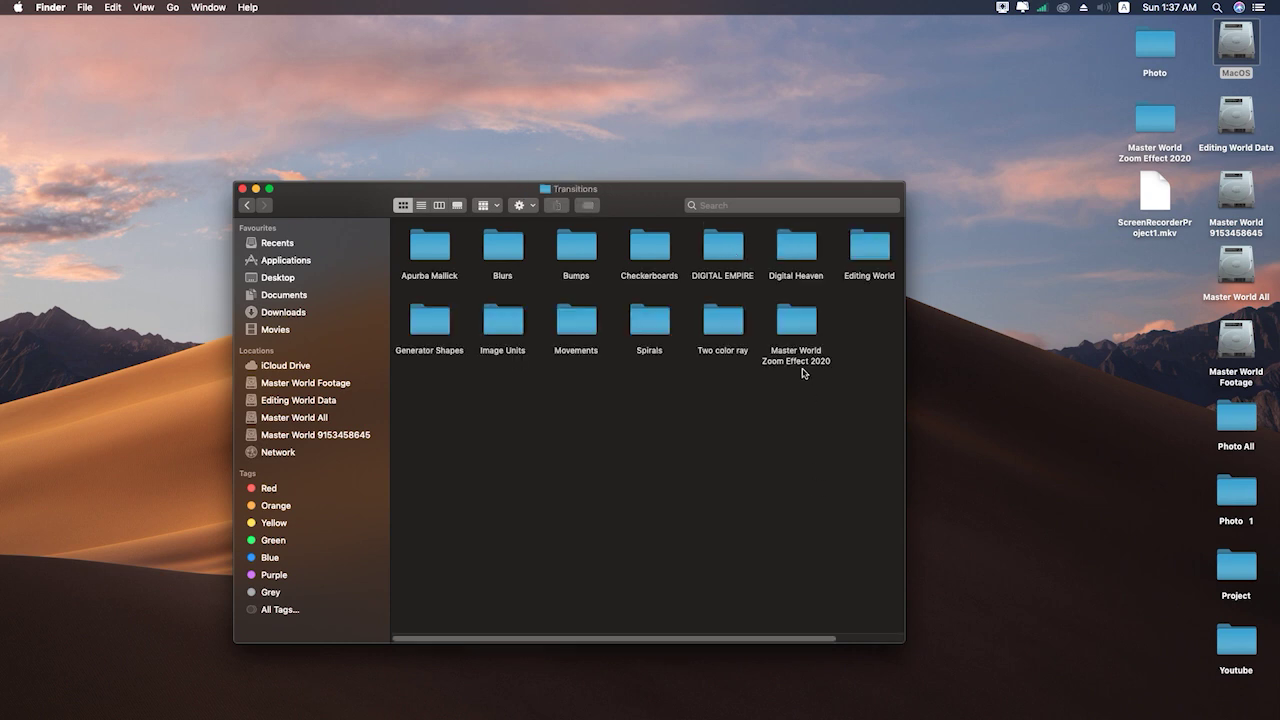
Step: Select the old Master World Zoom Effect 2020 folder in Transitions and bring up its actions
click(796, 335)
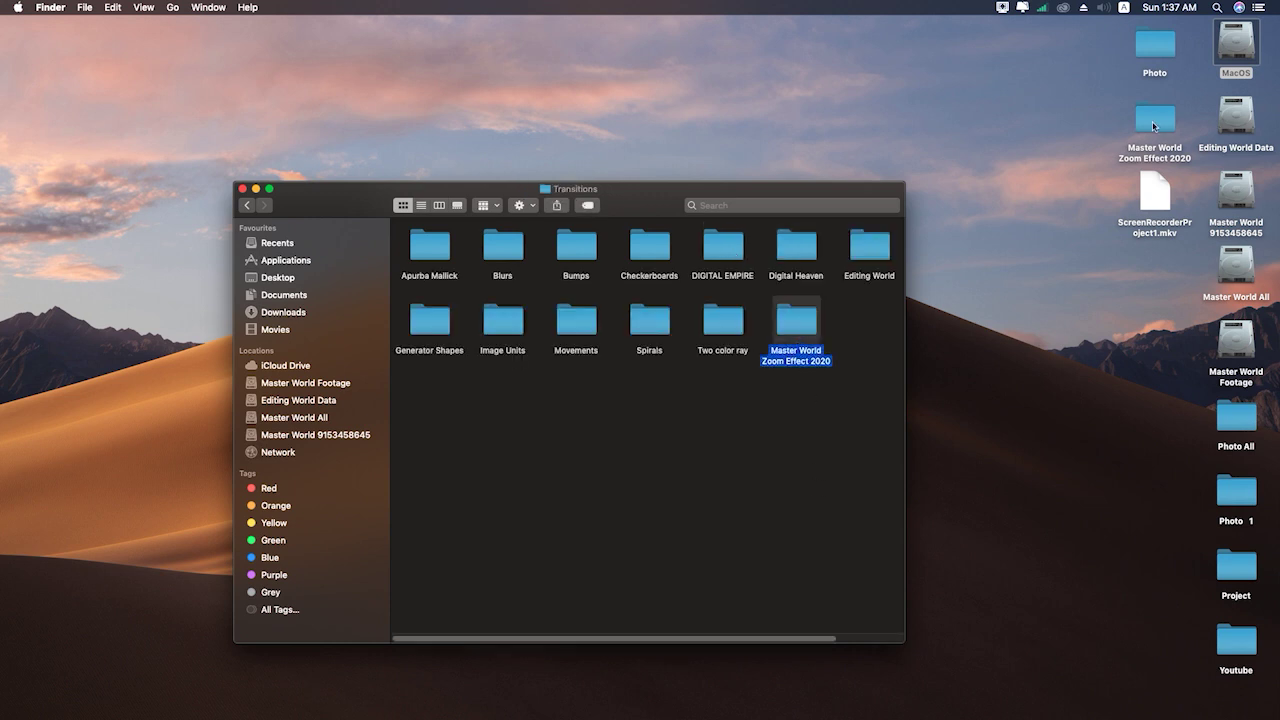
click(1154, 126)
right_click(792, 330)
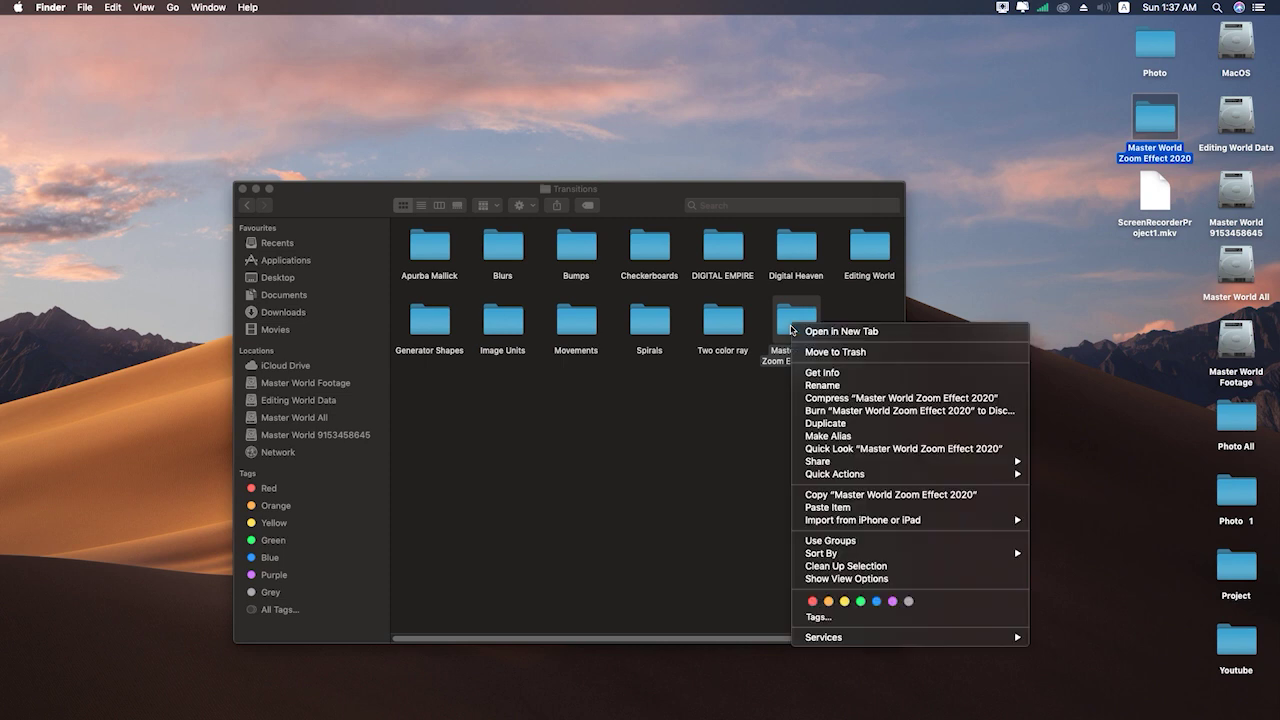
Step: Trash the old Master World Zoom Effect 2020 folder and paste the desktop copy into Transitions
click(822, 353)
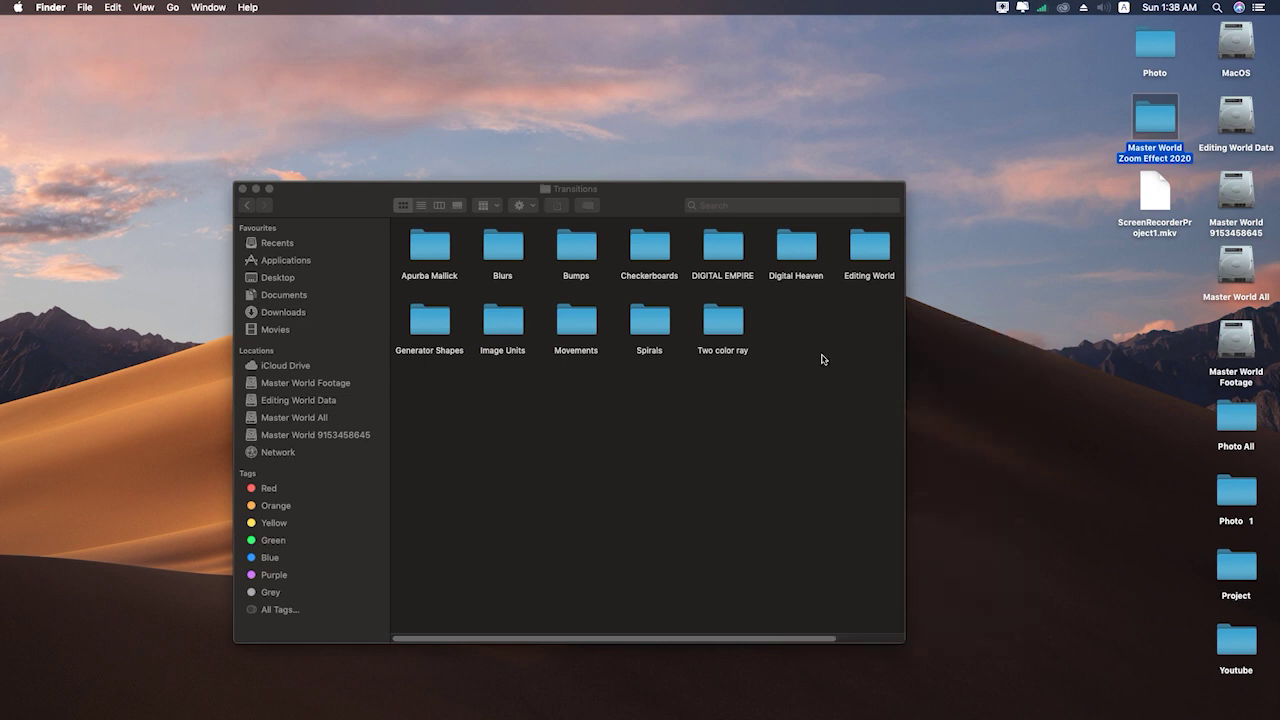
right_click(1150, 125)
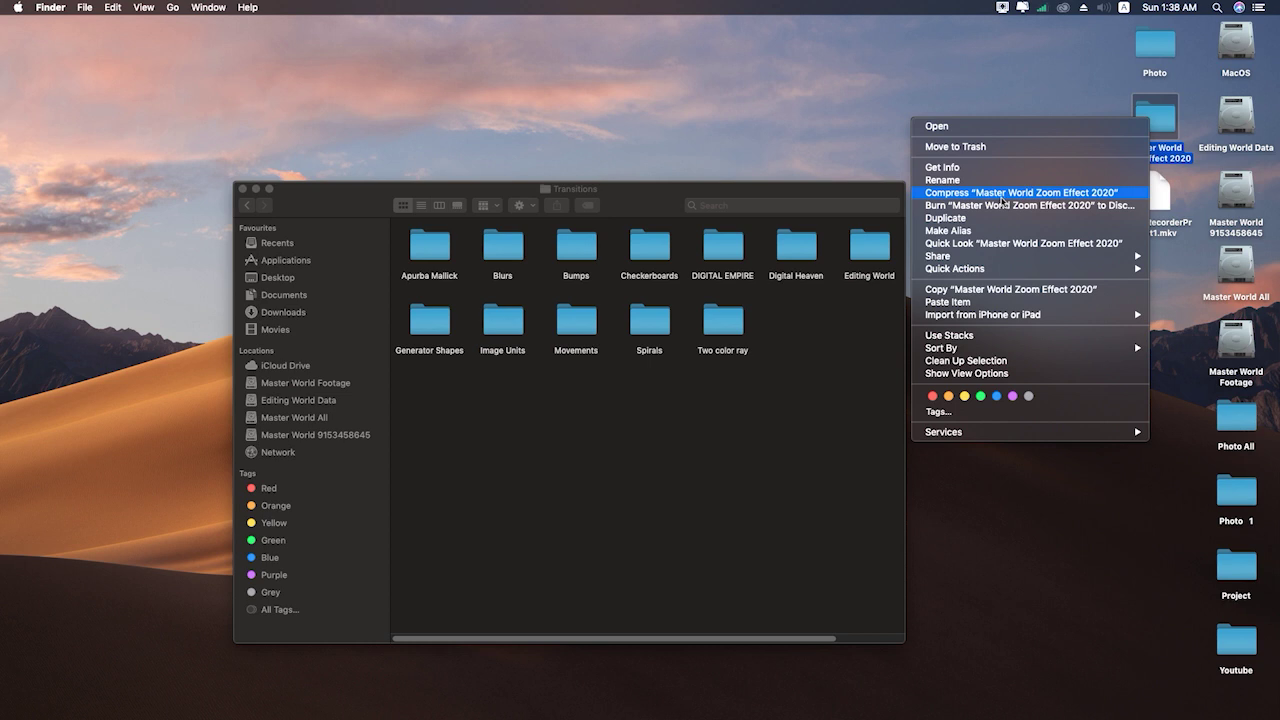
click(995, 289)
right_click(778, 358)
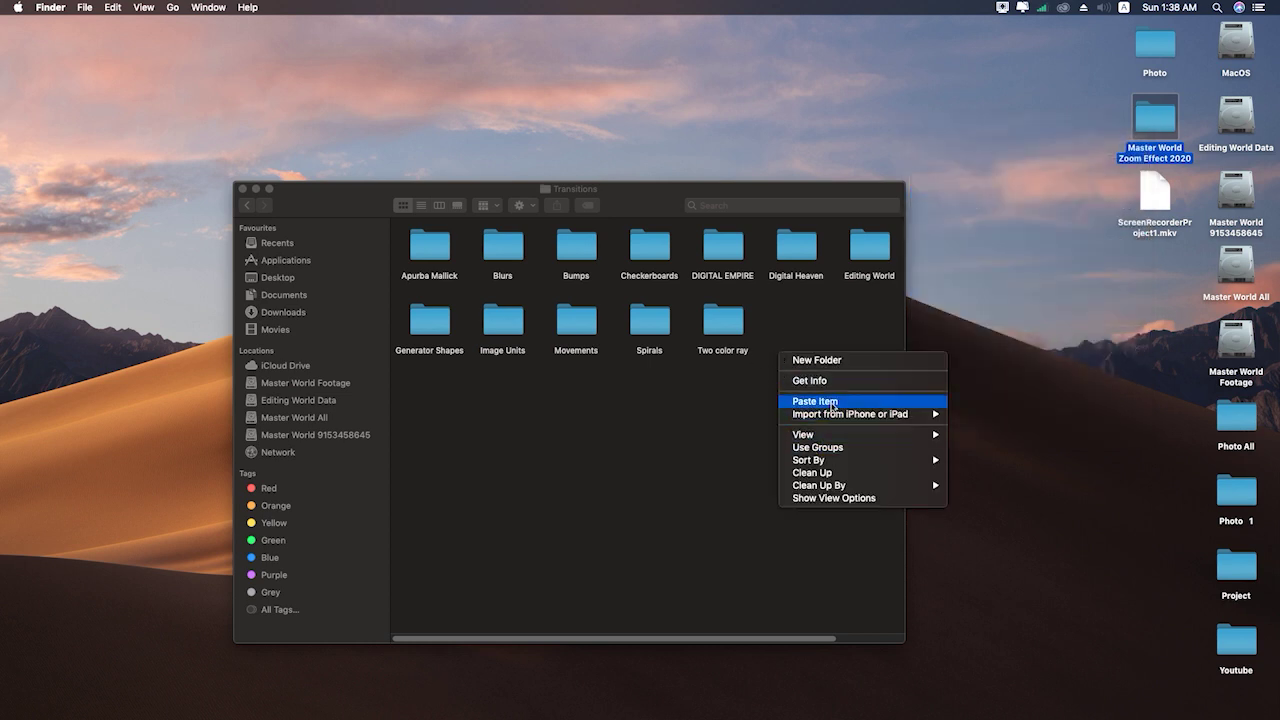
click(833, 404)
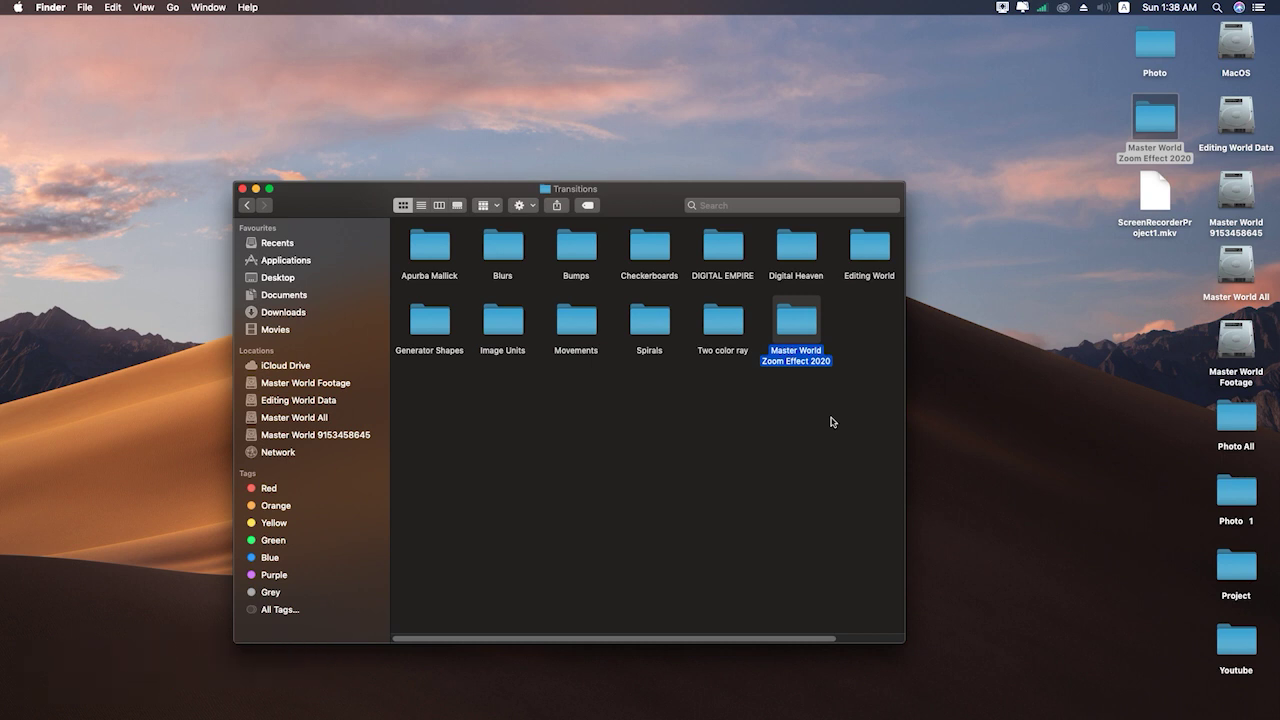
click(798, 428)
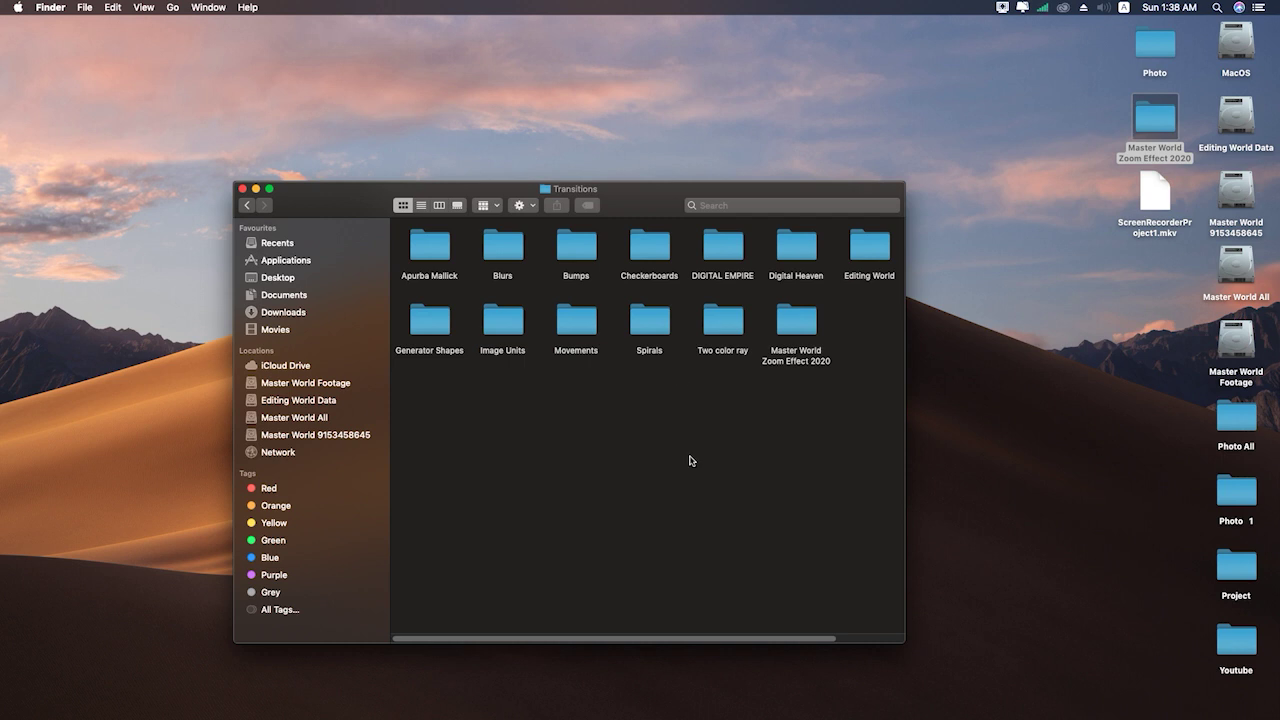
Step: Close the Transitions window, Clean Up the desktop, and launch Final Cut Pro from the Dock
click(242, 190)
right_click(661, 261)
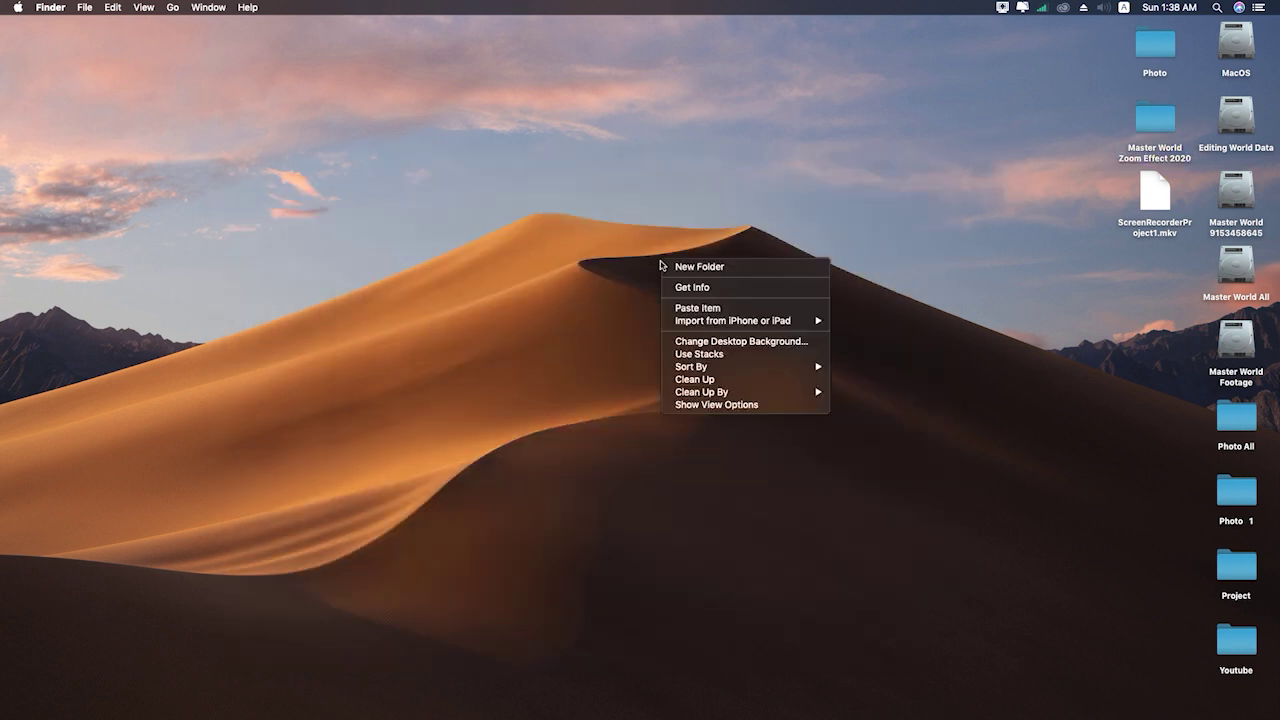
click(706, 380)
mouse_move(679, 716)
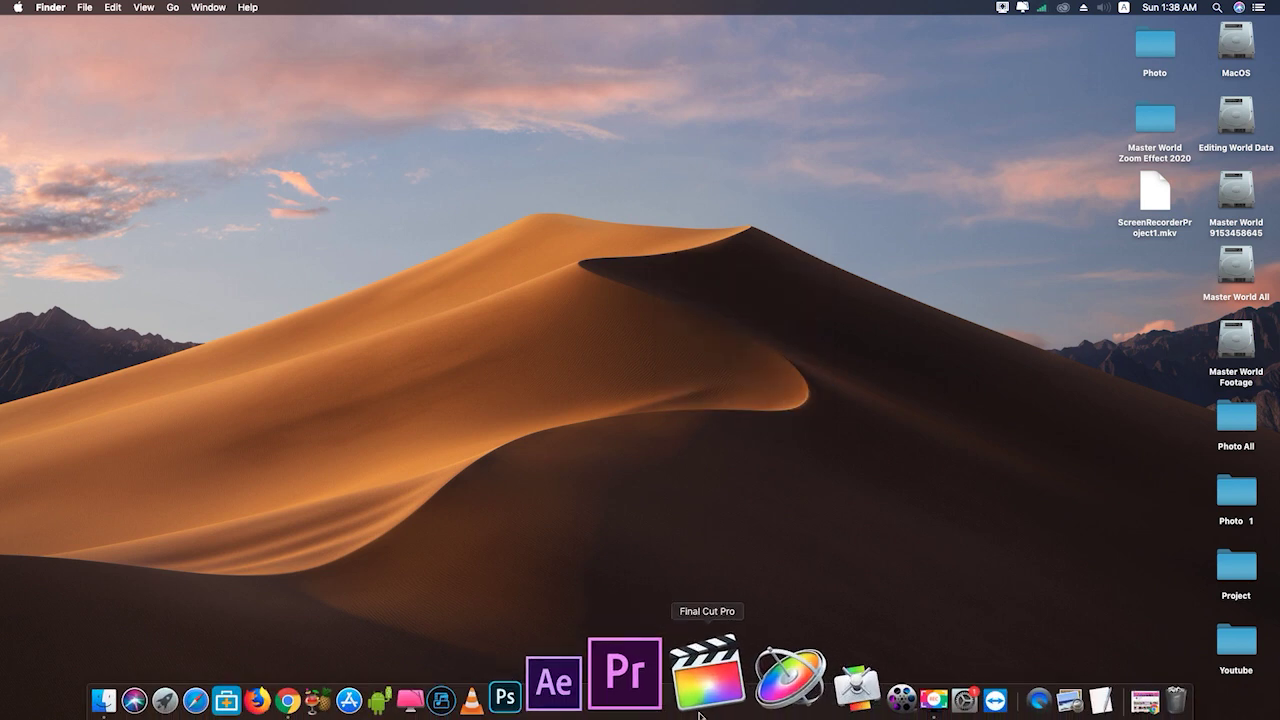
click(704, 689)
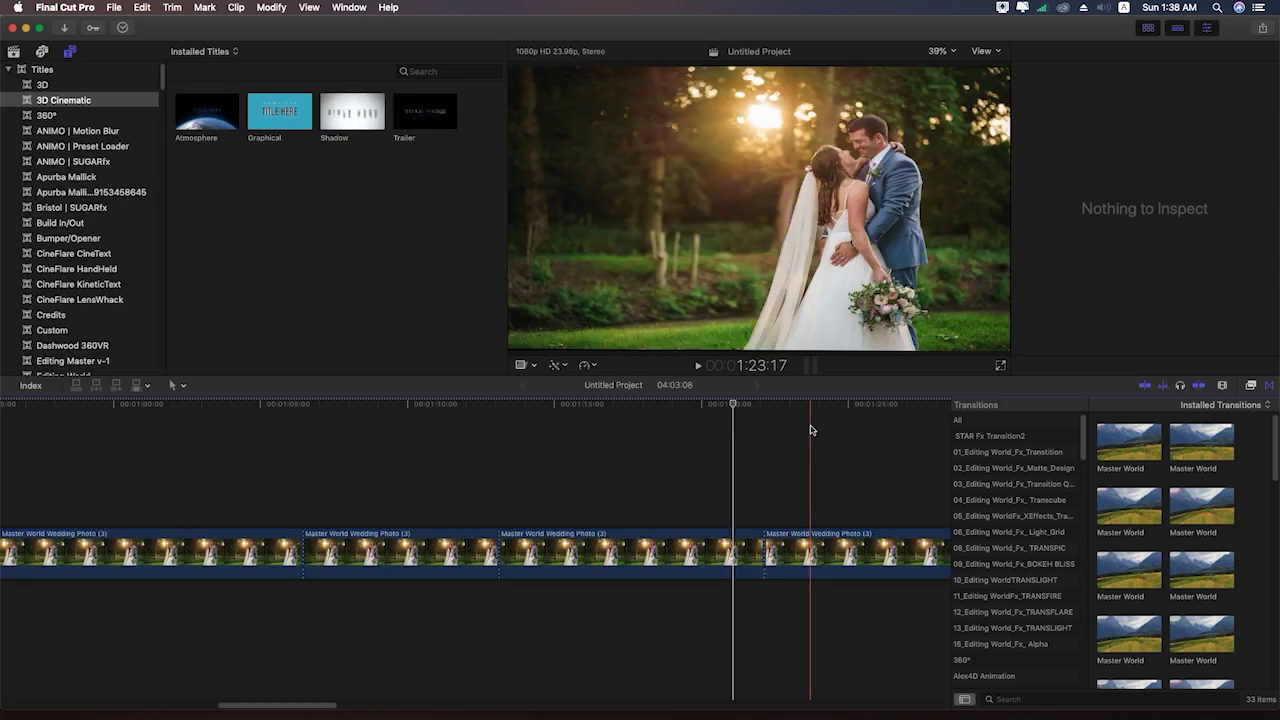
Step: Select a wedding clip and show the Master World Zoom Effect 2020 category in the Transitions browser
click(257, 406)
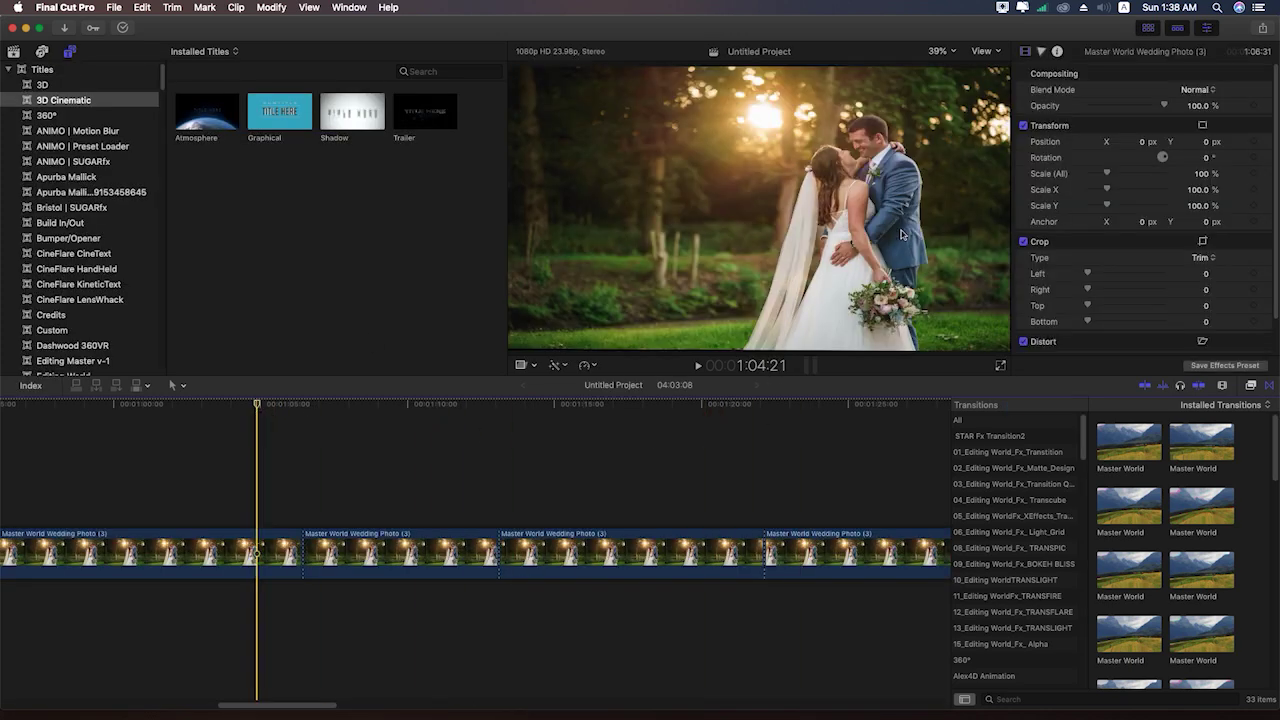
click(1269, 387)
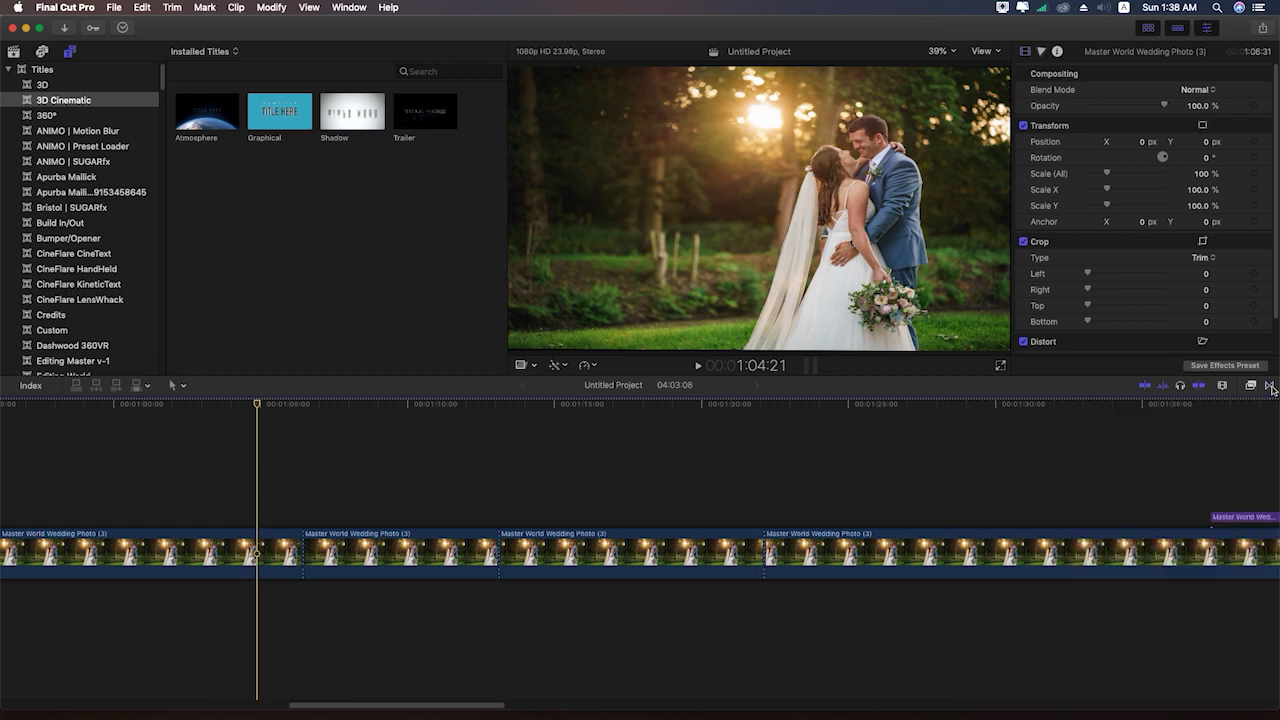
click(1269, 387)
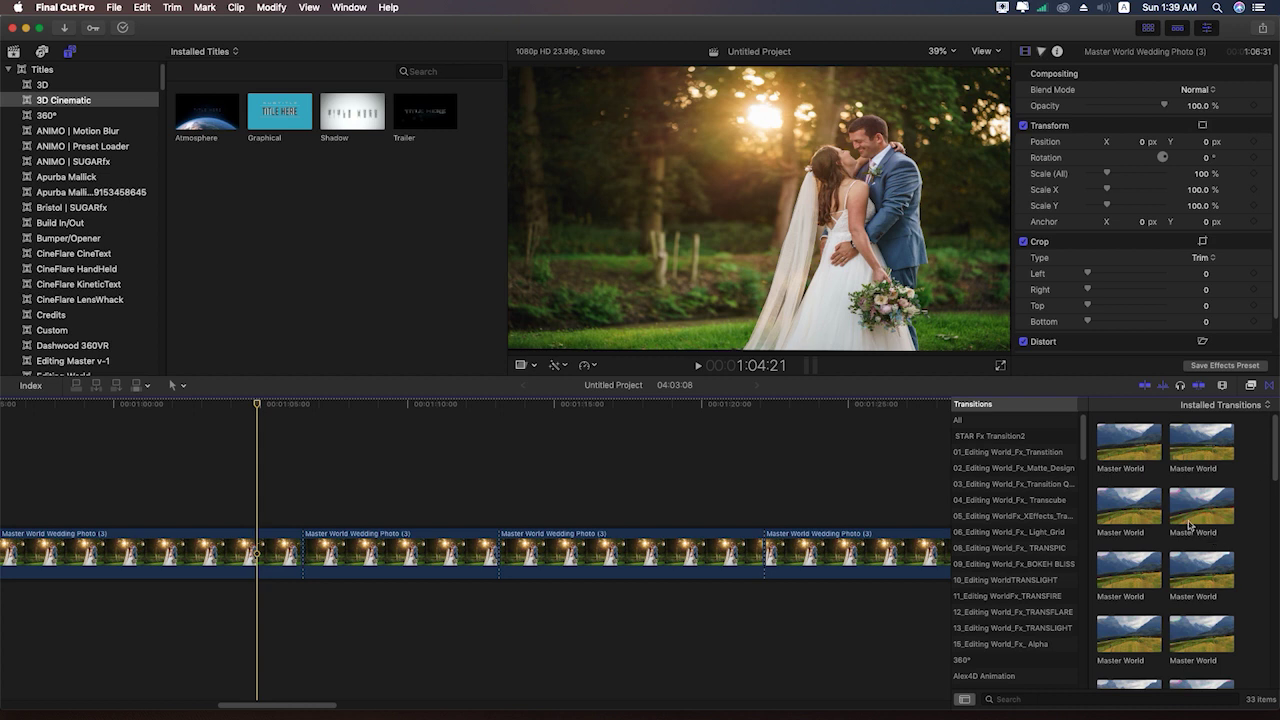
drag(1084, 447, 1087, 574)
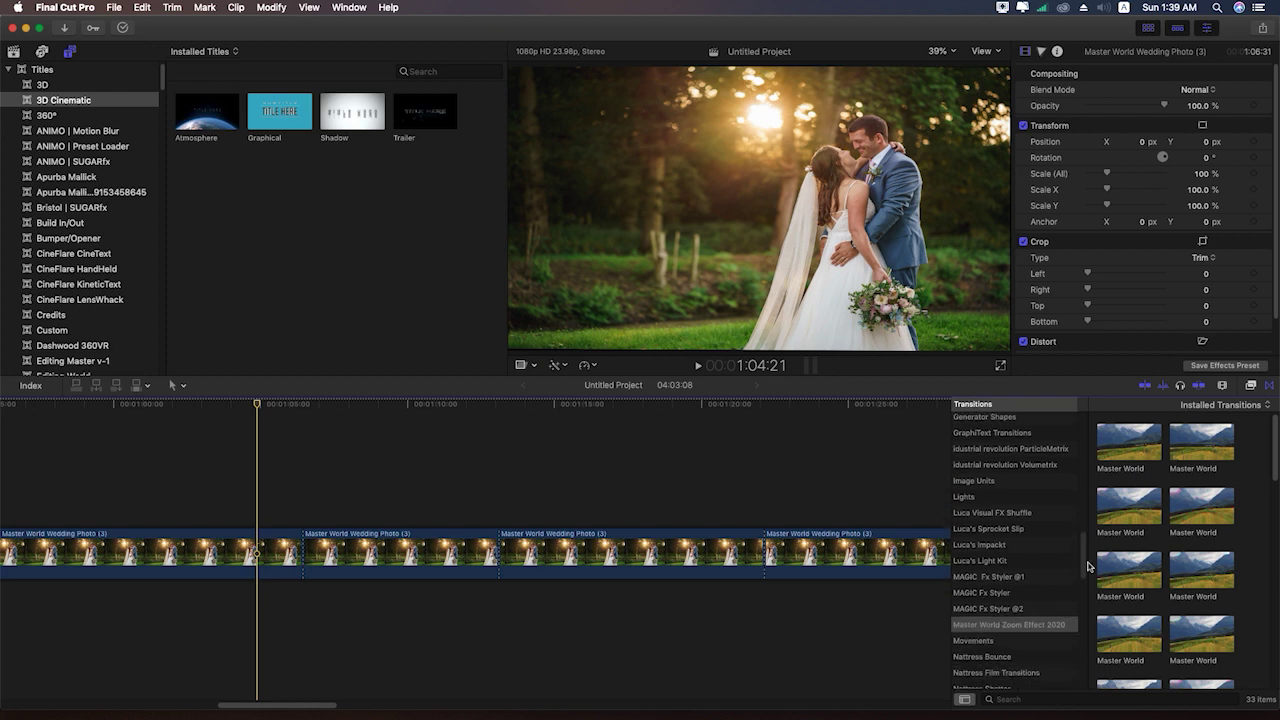
click(1001, 569)
click(1006, 556)
mouse_move(1275, 456)
mouse_down()
mouse_move(1276, 641)
mouse_move(1274, 467)
mouse_up()
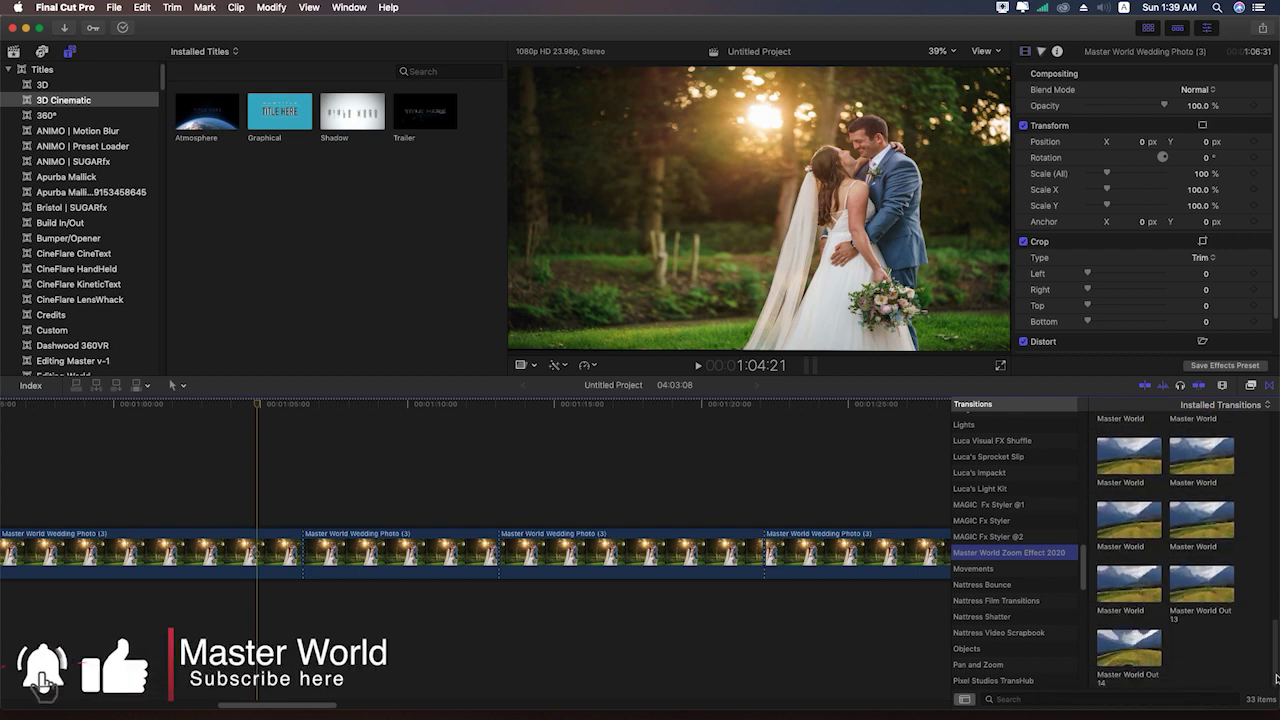
scroll(1150, 530, up, 1)
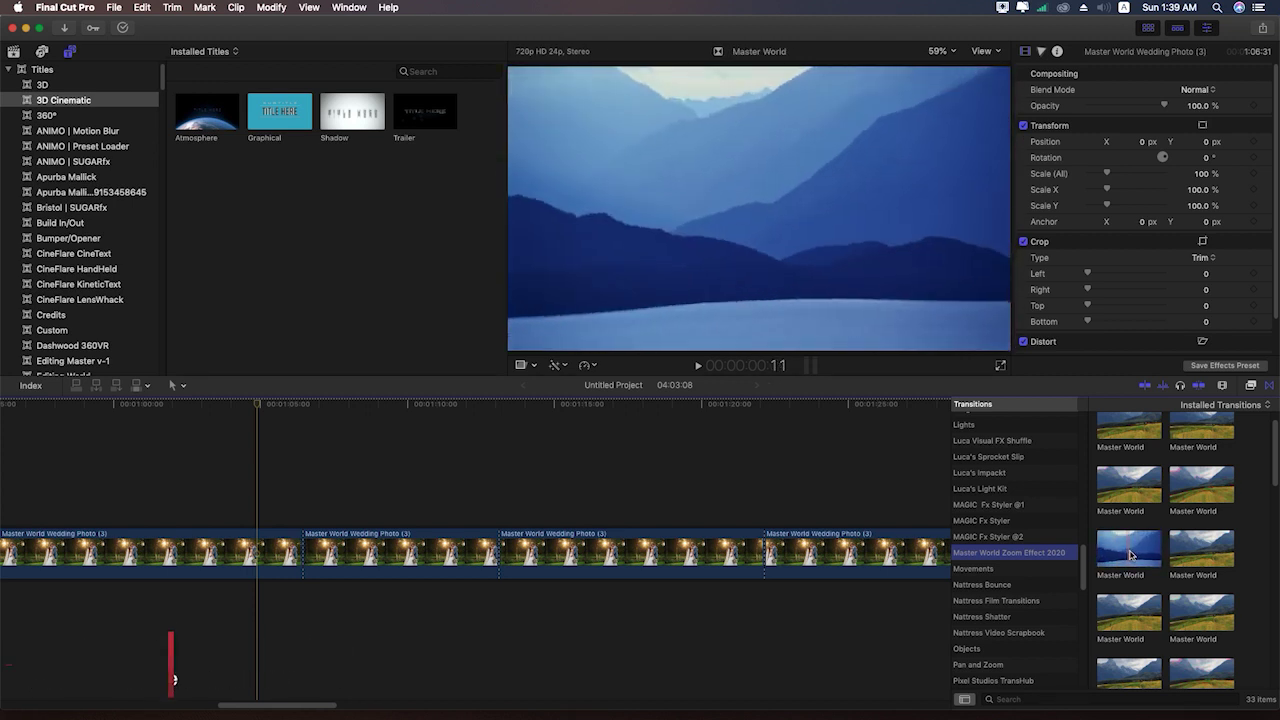
Step: Blade the wedding clip at 1:06:11 and return to the selection tool
click(1133, 487)
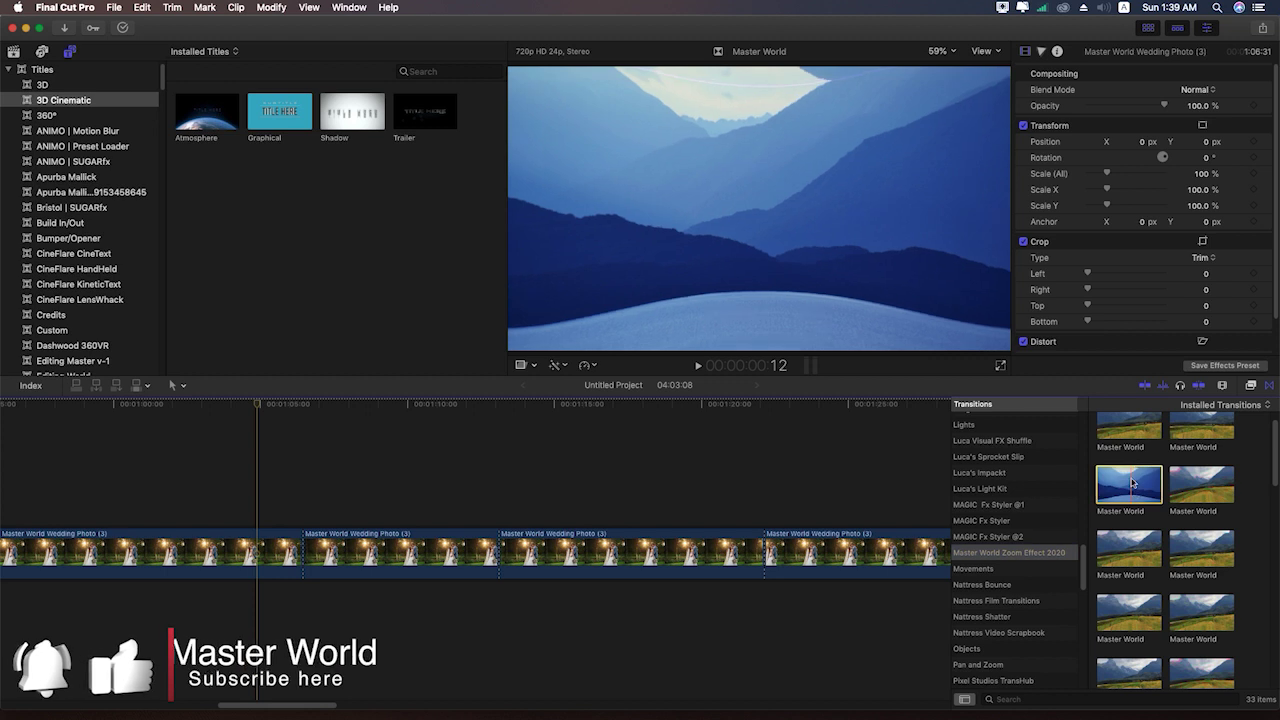
drag(257, 407, 303, 413)
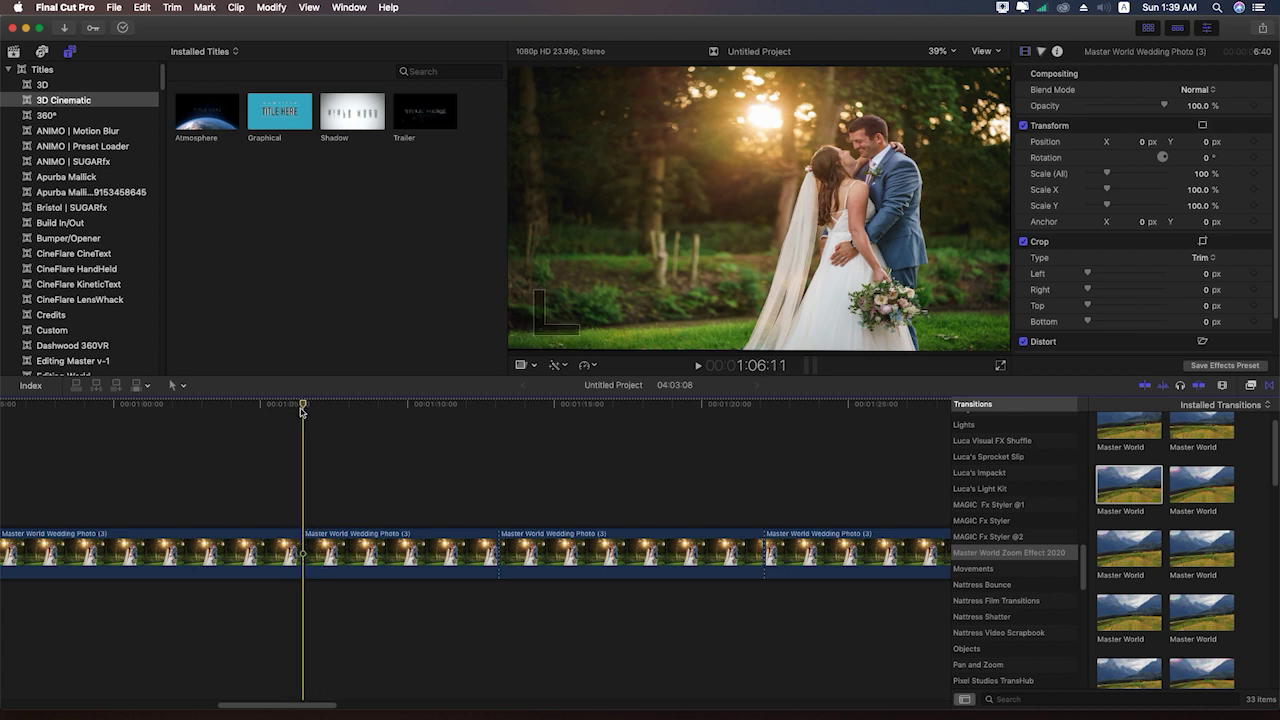
key(b)
click(391, 552)
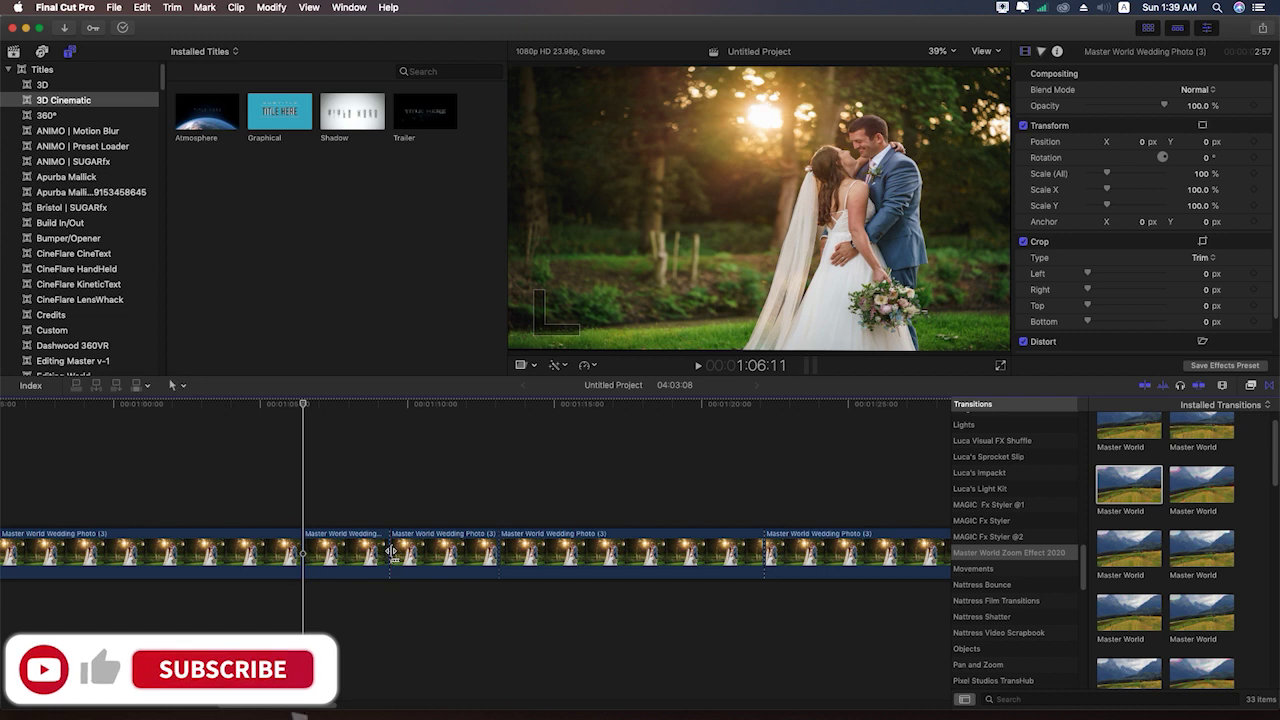
key(a)
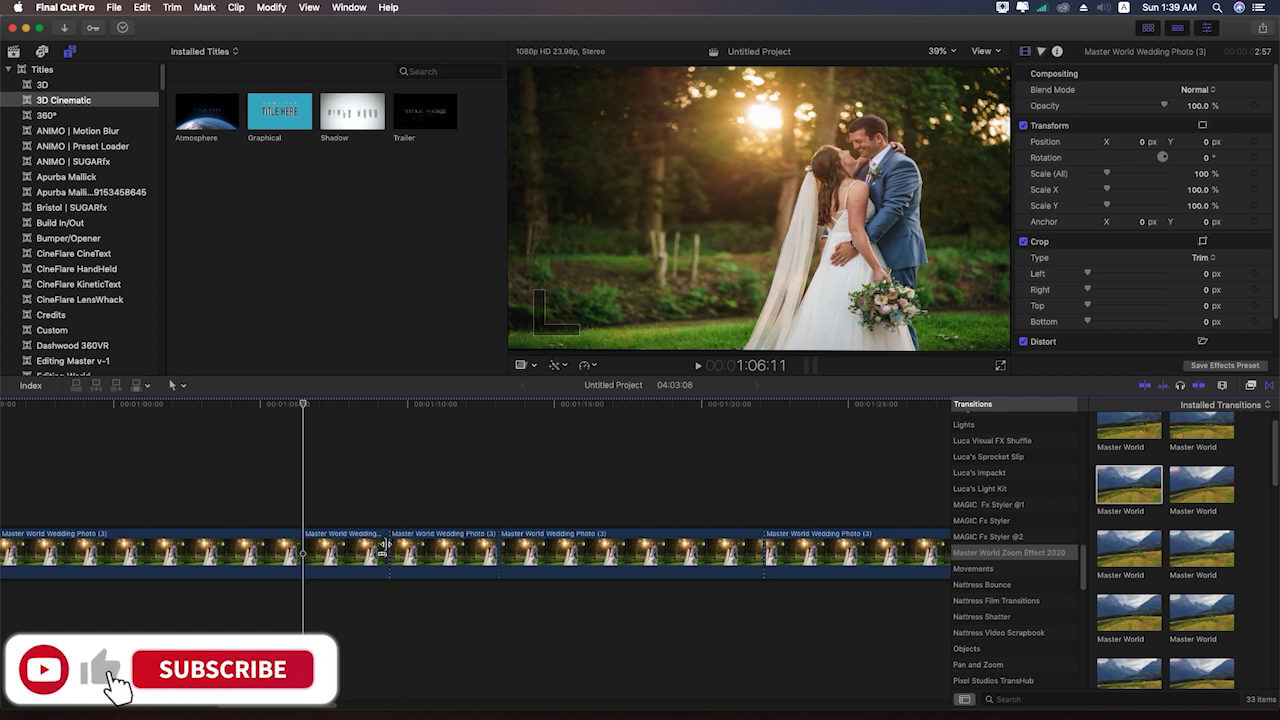
click(390, 405)
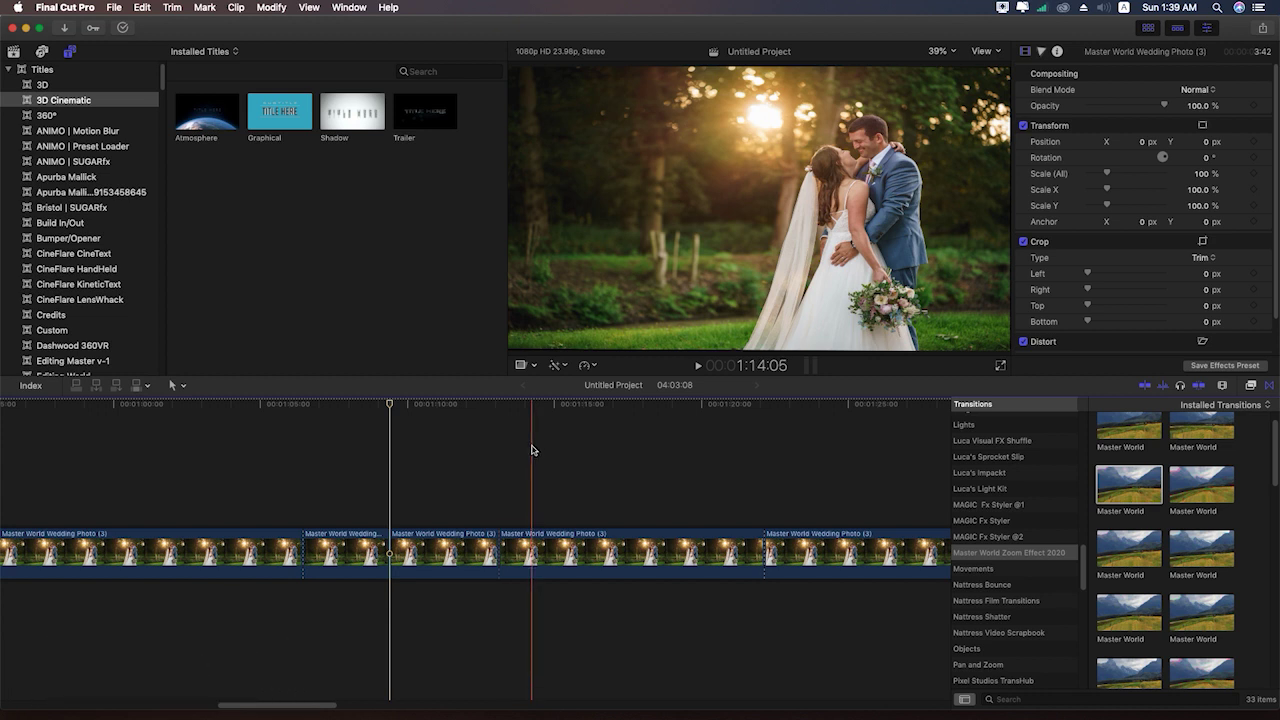
Step: Zoom out and delete the two purple title clips and the trailing end gap
key(super+minus)
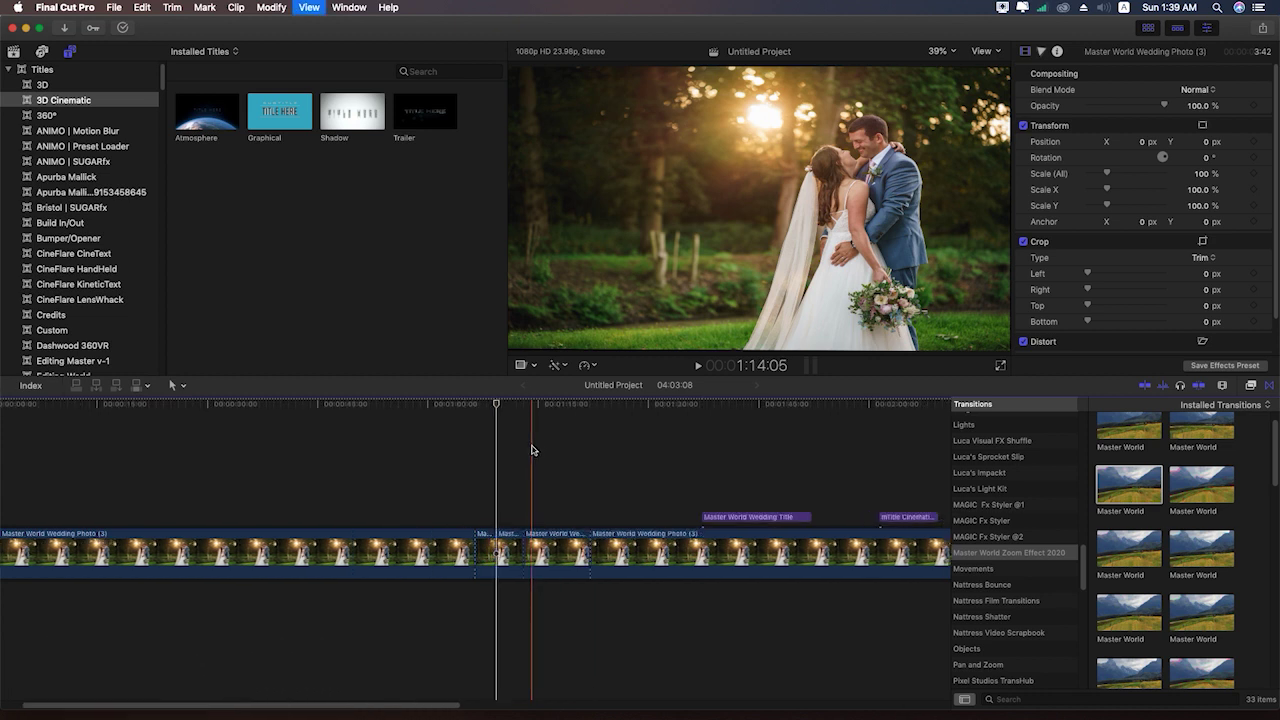
key(super+minus)
key(super+minus)
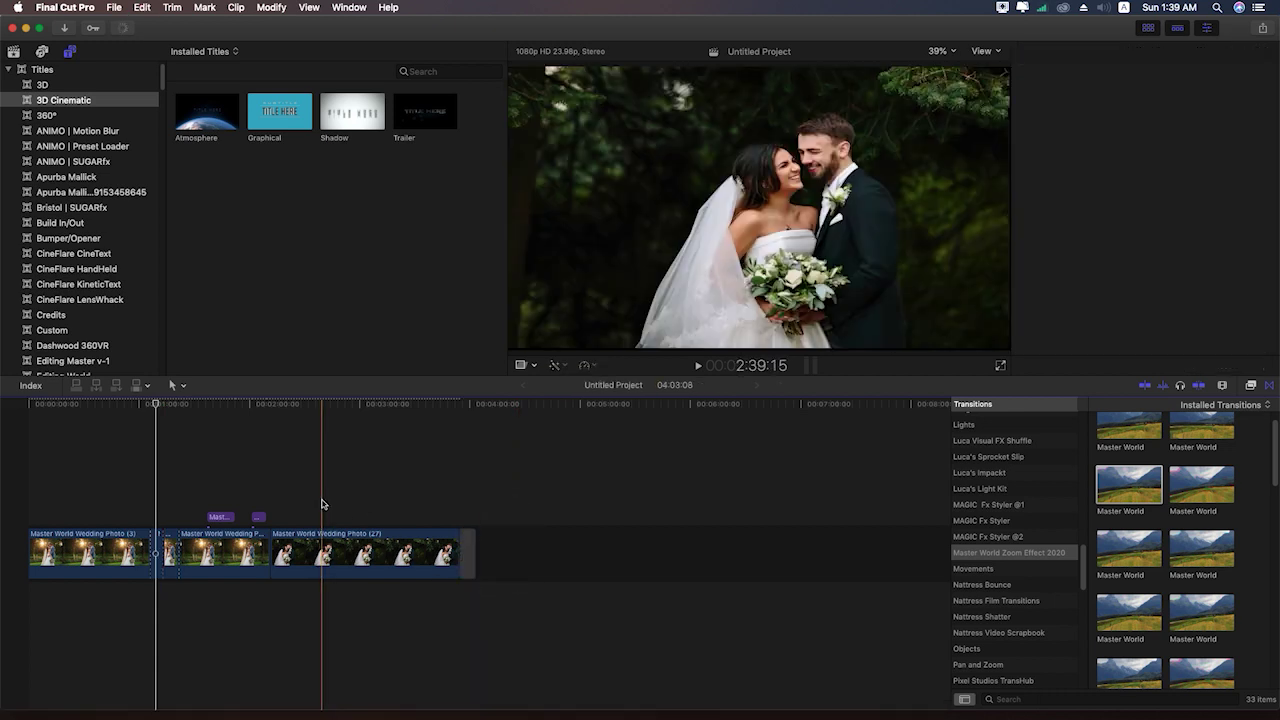
drag(323, 500, 226, 521)
key(Delete)
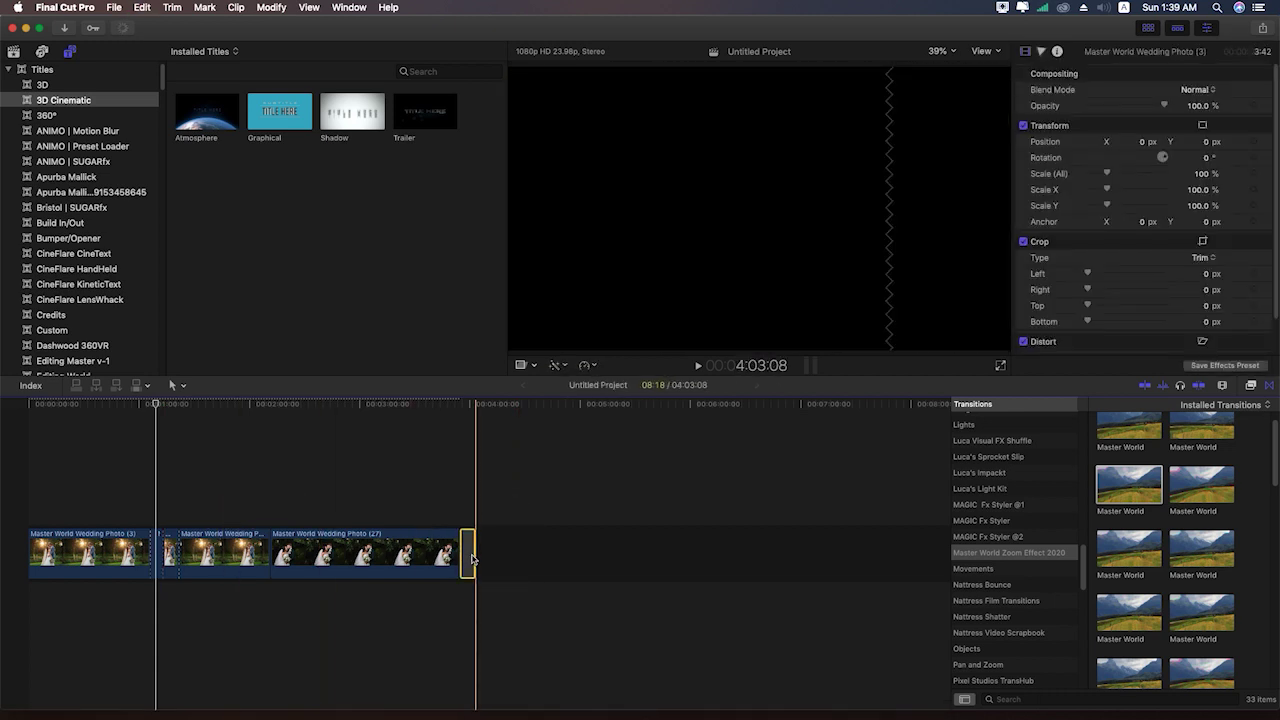
click(472, 569)
key(Delete)
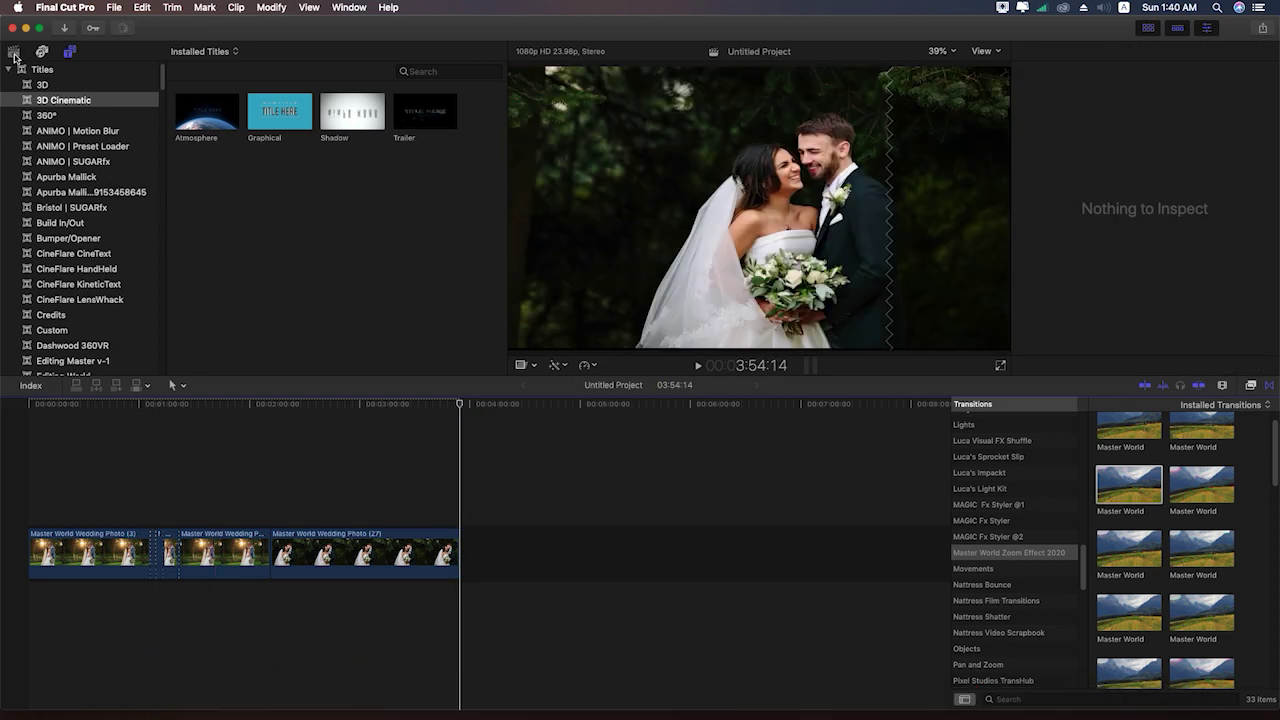
click(13, 52)
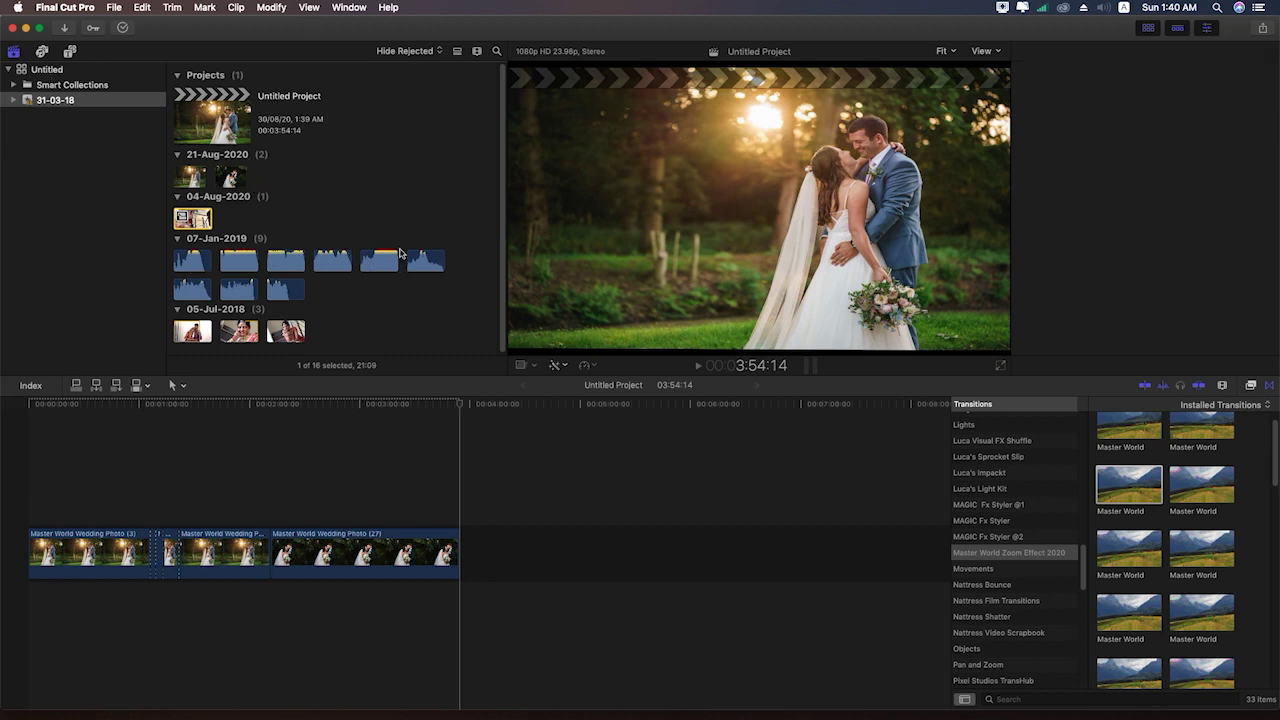
Step: Import a wedding photo from Desktop > Photo using Import Media
right_click(443, 215)
click(461, 219)
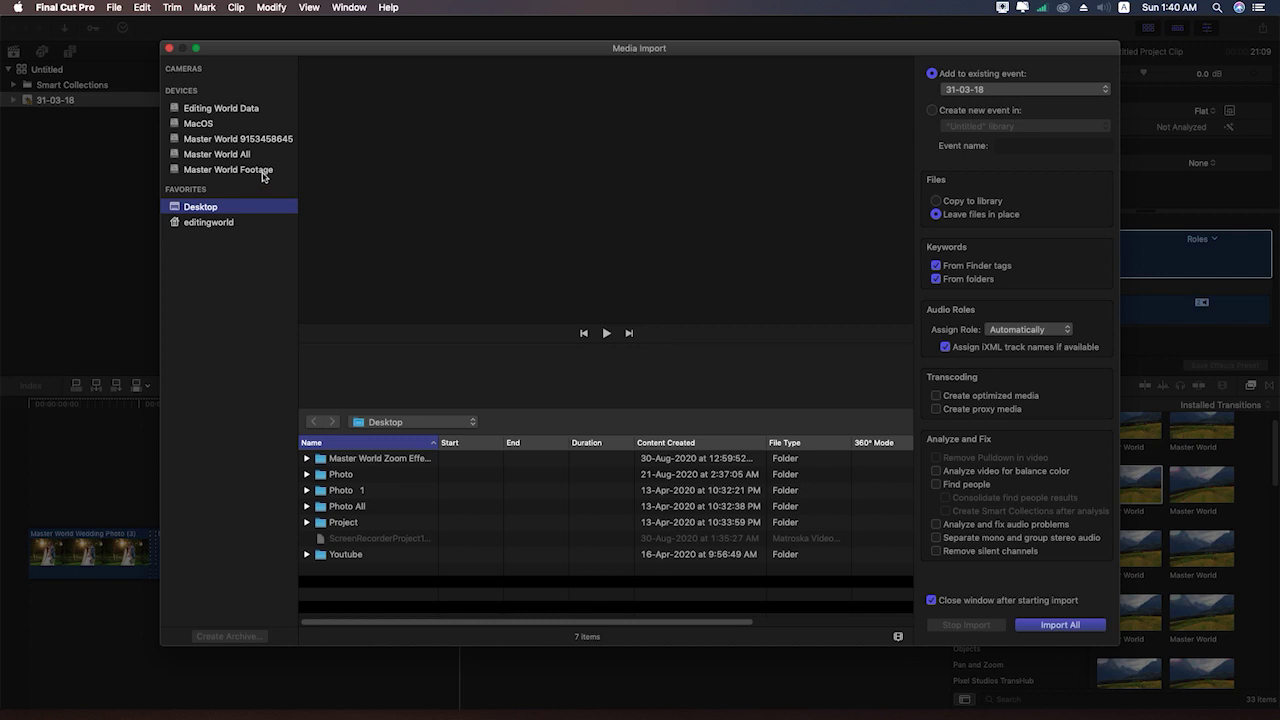
click(225, 110)
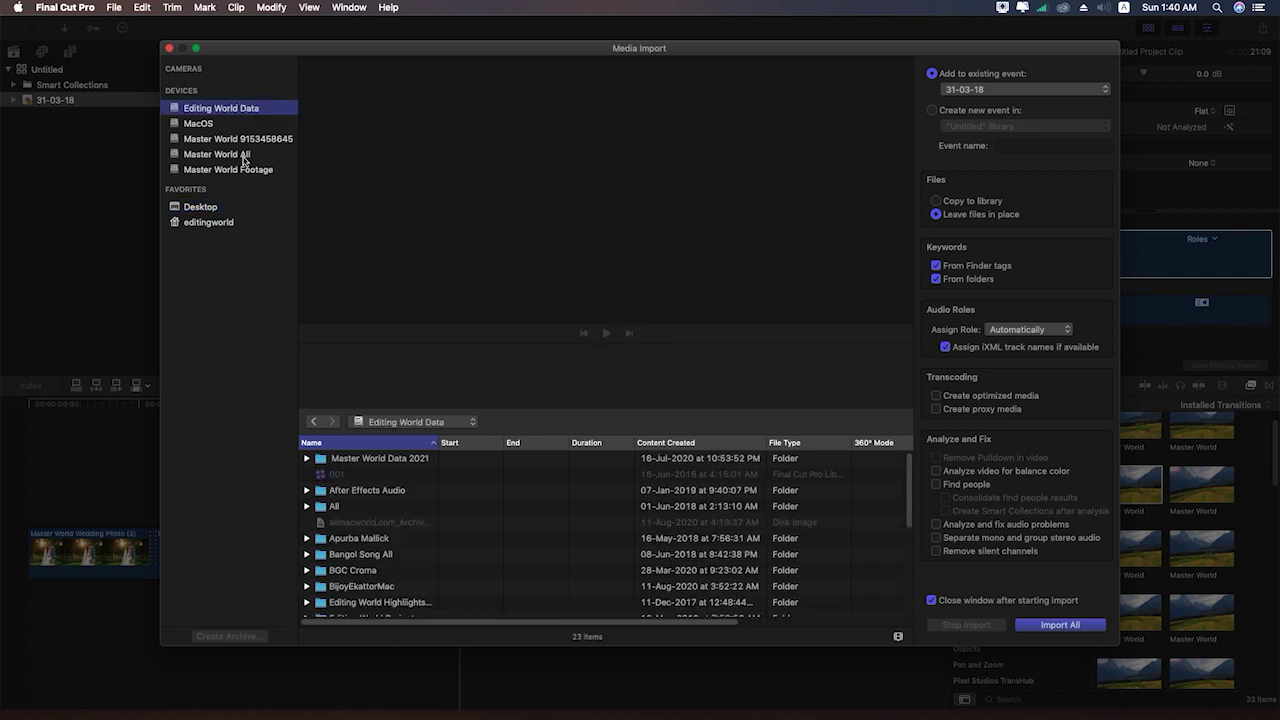
click(206, 208)
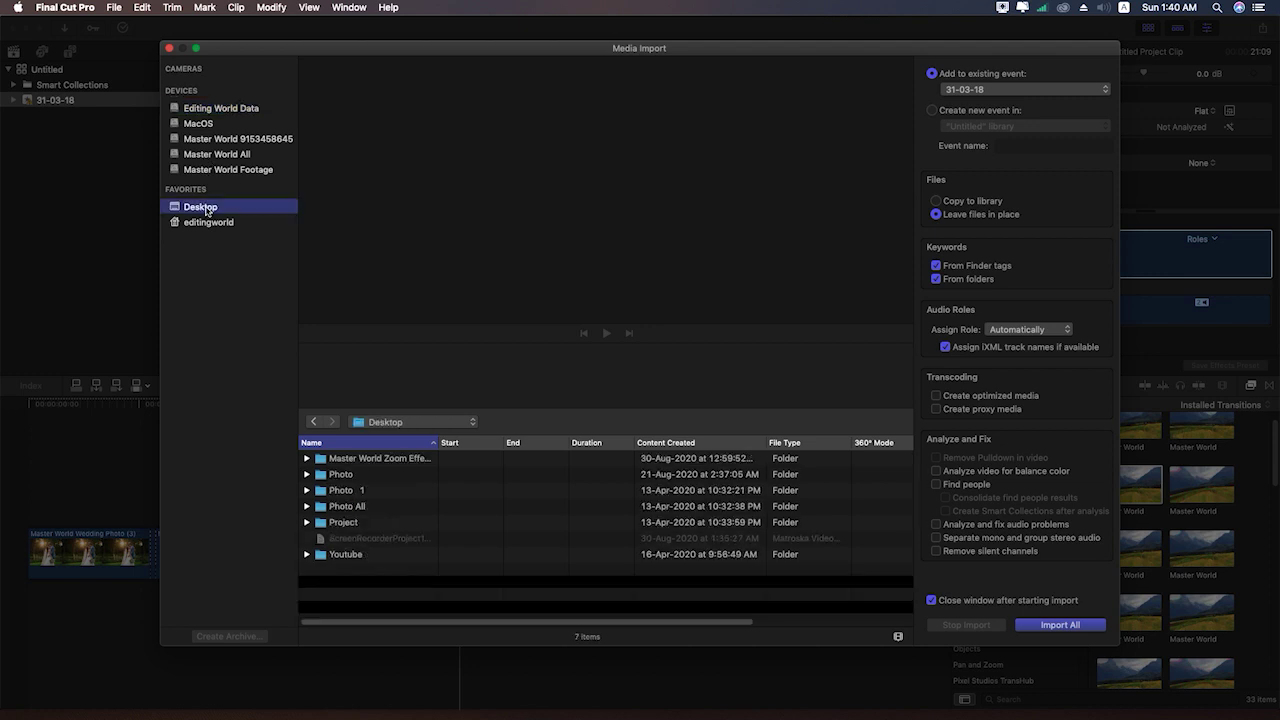
click(341, 476)
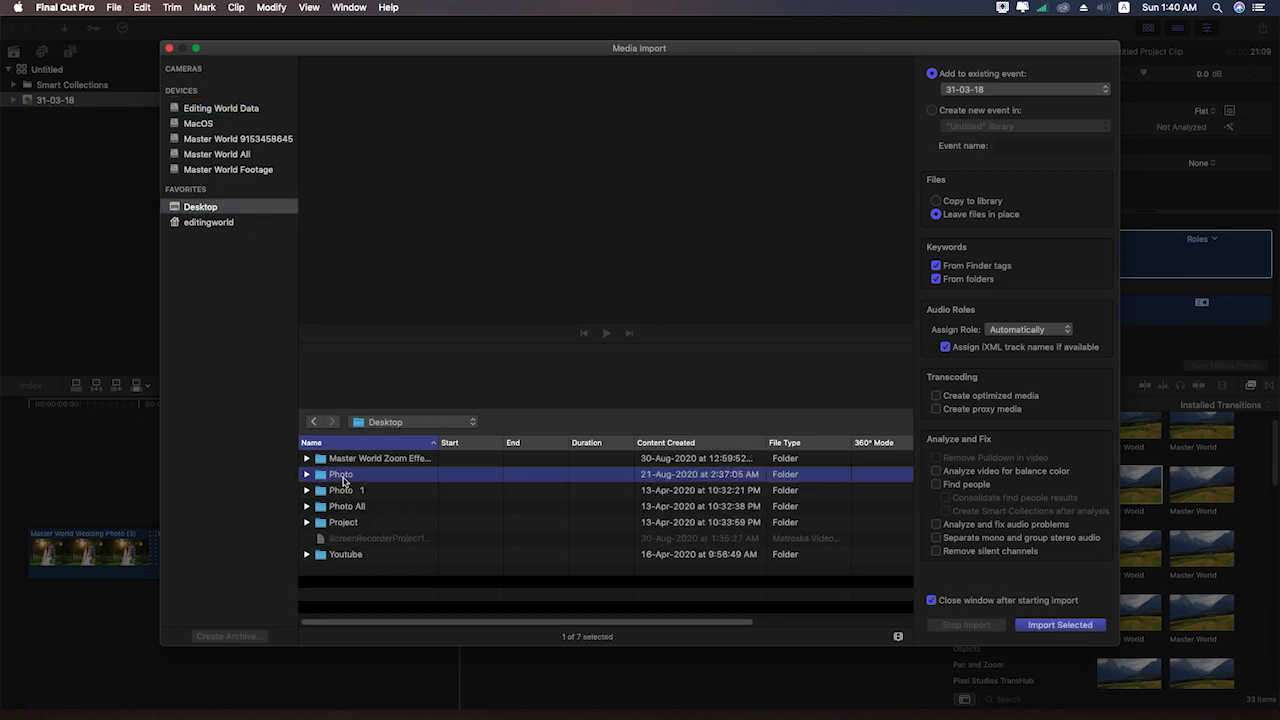
click(307, 475)
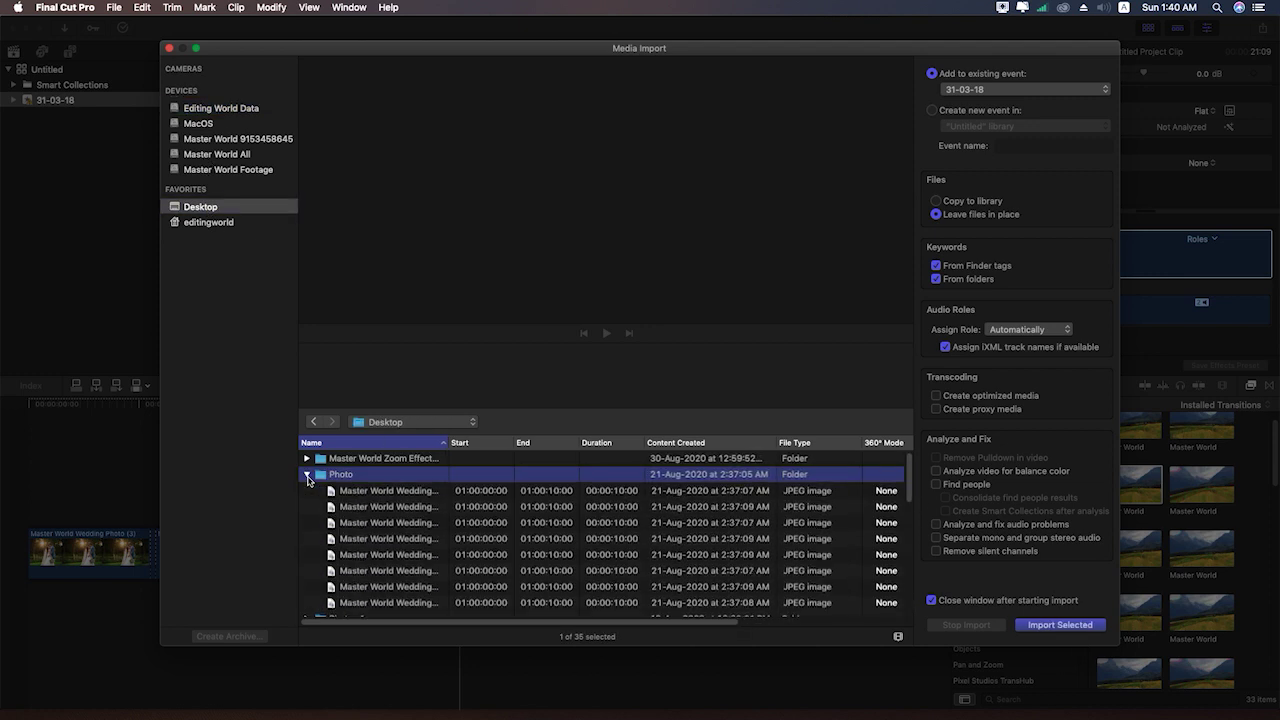
click(358, 507)
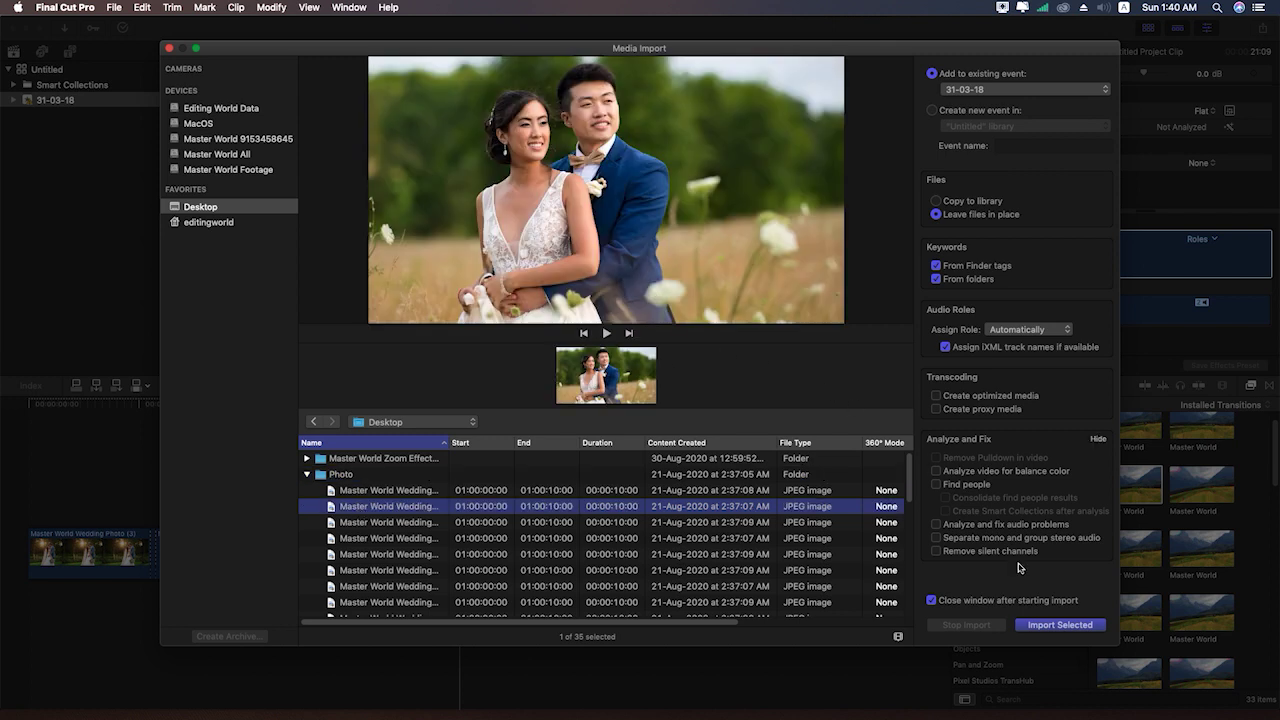
click(1057, 626)
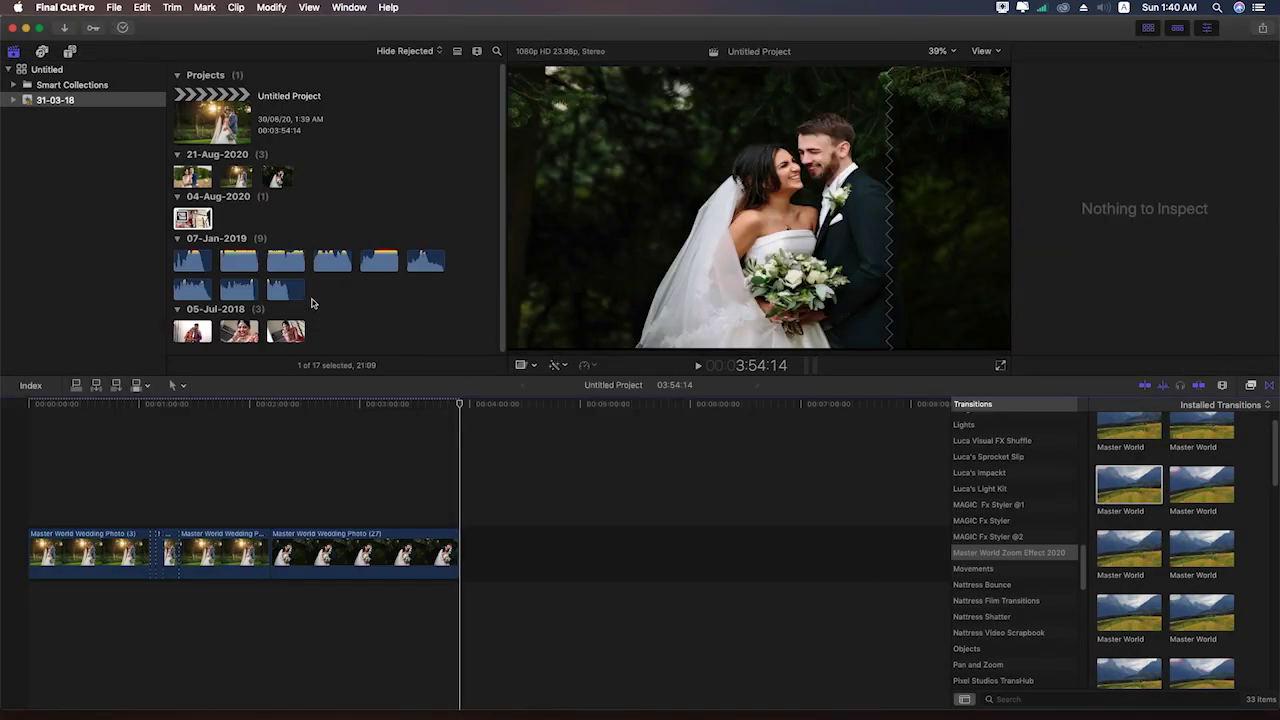
Step: Add the imported Wedding Photo (18) to the end of the timeline
click(281, 176)
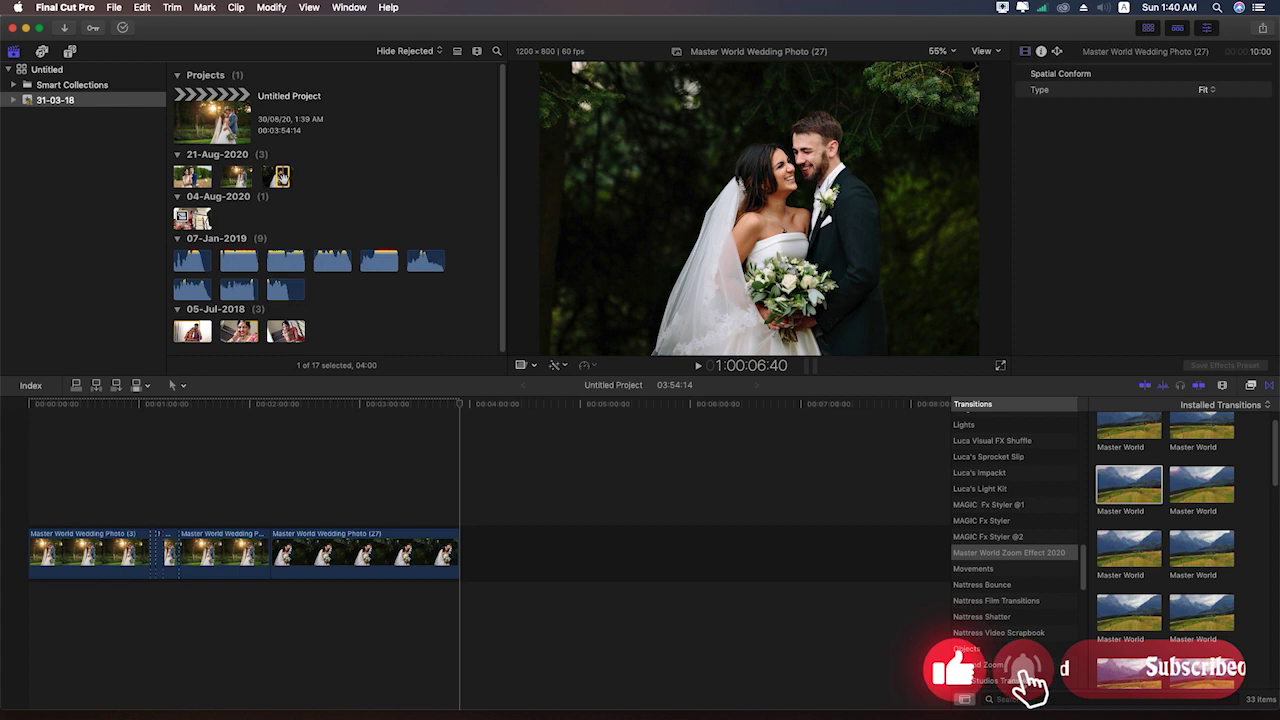
click(430, 408)
drag(430, 412, 340, 410)
key(super+4)
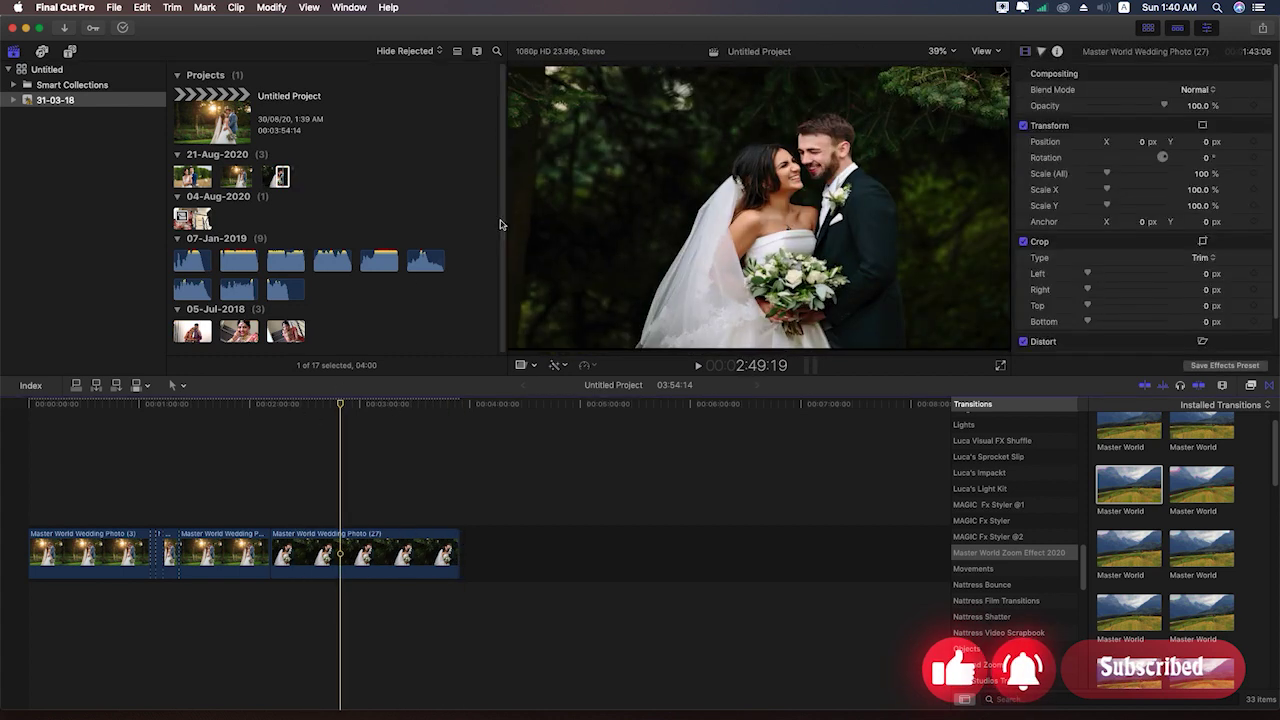
drag(281, 178, 462, 455)
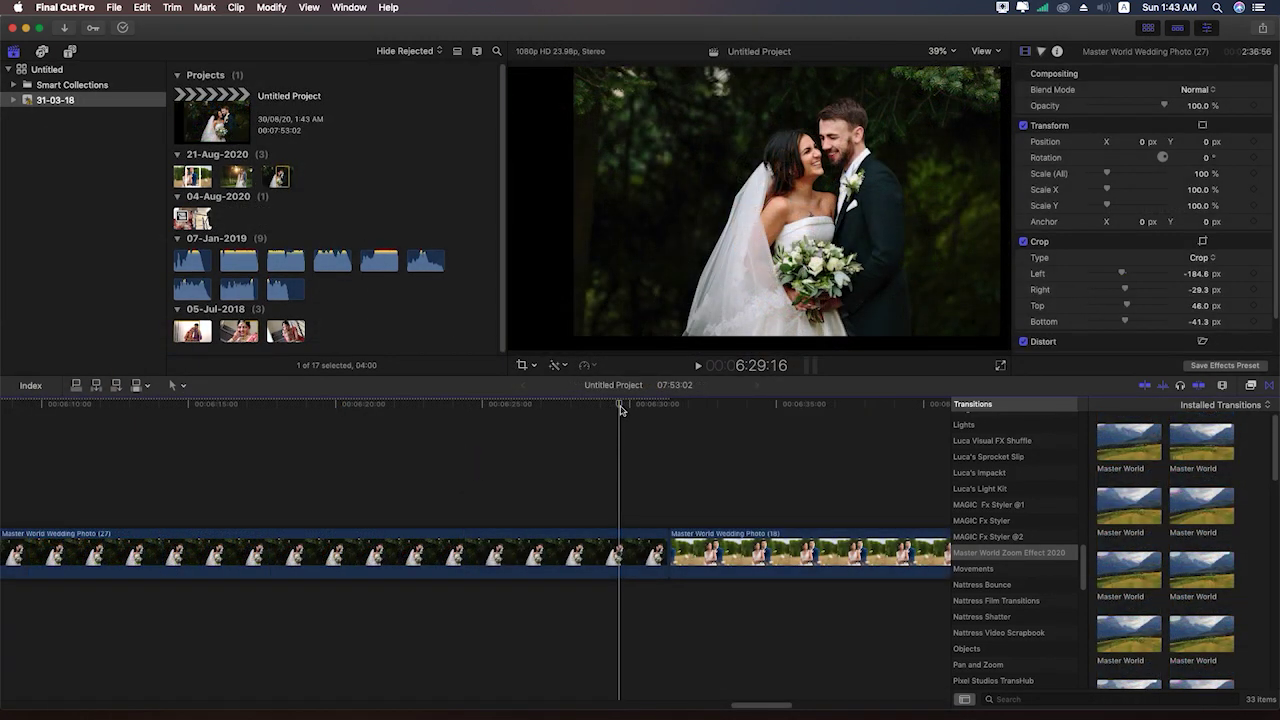
Step: Drop a Master World transition on the cut between Wedding Photo (27) and (18)
drag(620, 408, 675, 418)
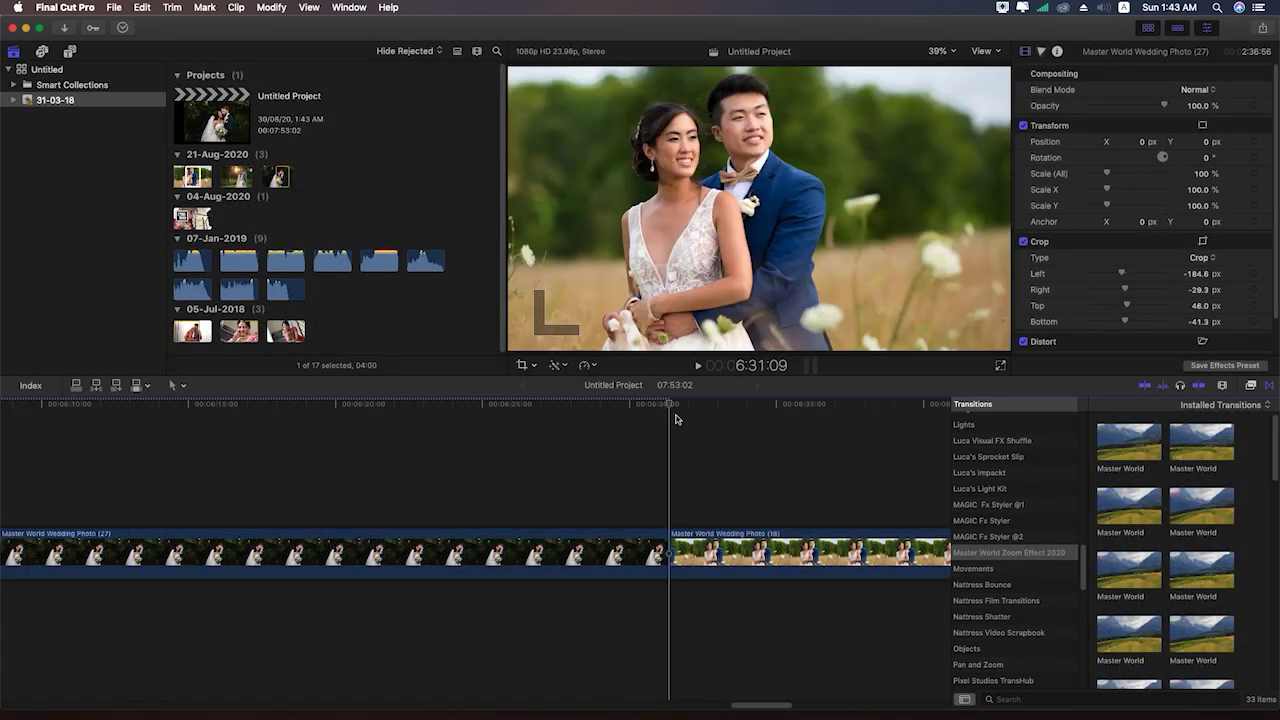
drag(675, 418, 672, 410)
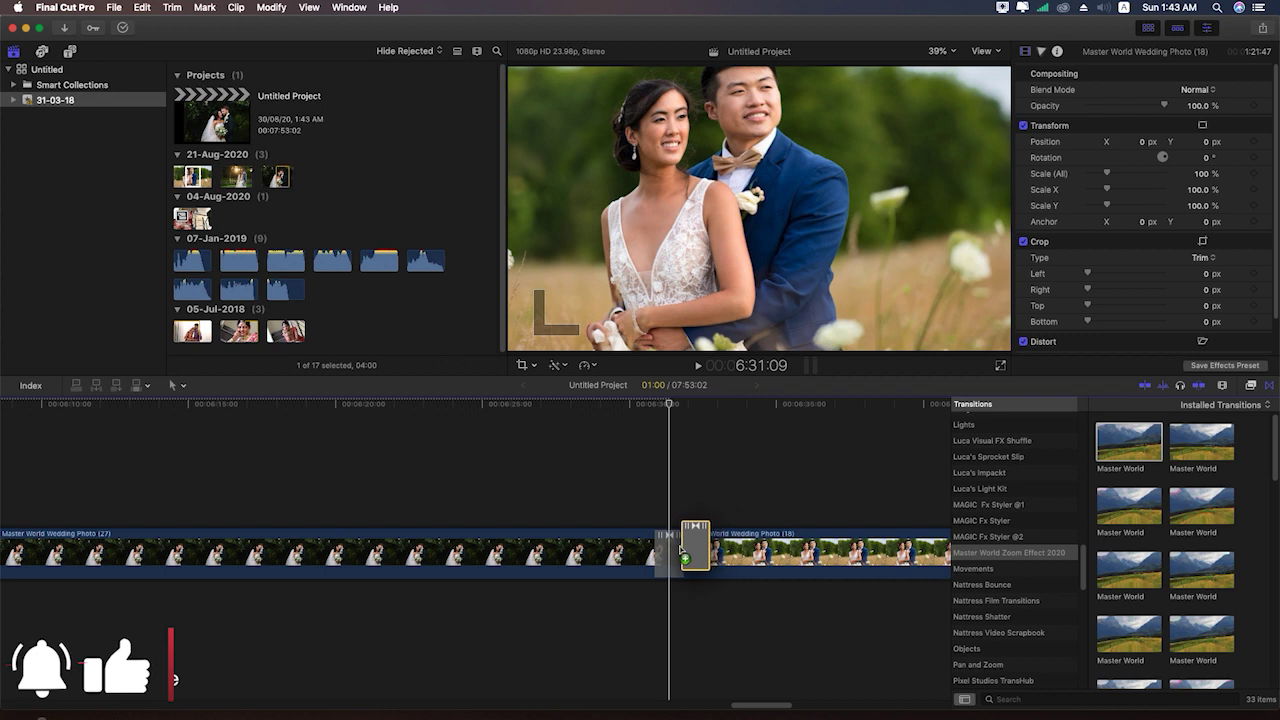
drag(1143, 446, 669, 552)
Step: Preview the first transition, delete it, and preview a different Master World variant at the cut
click(641, 408)
key(space)
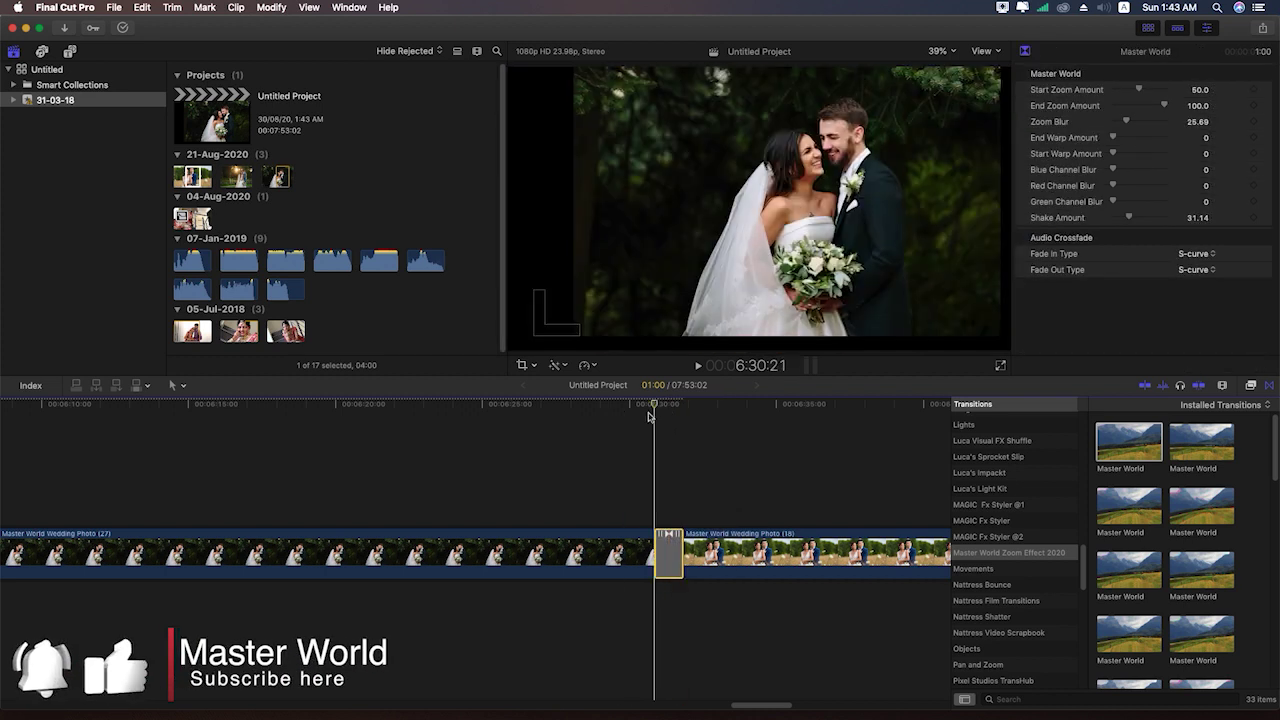
key(space)
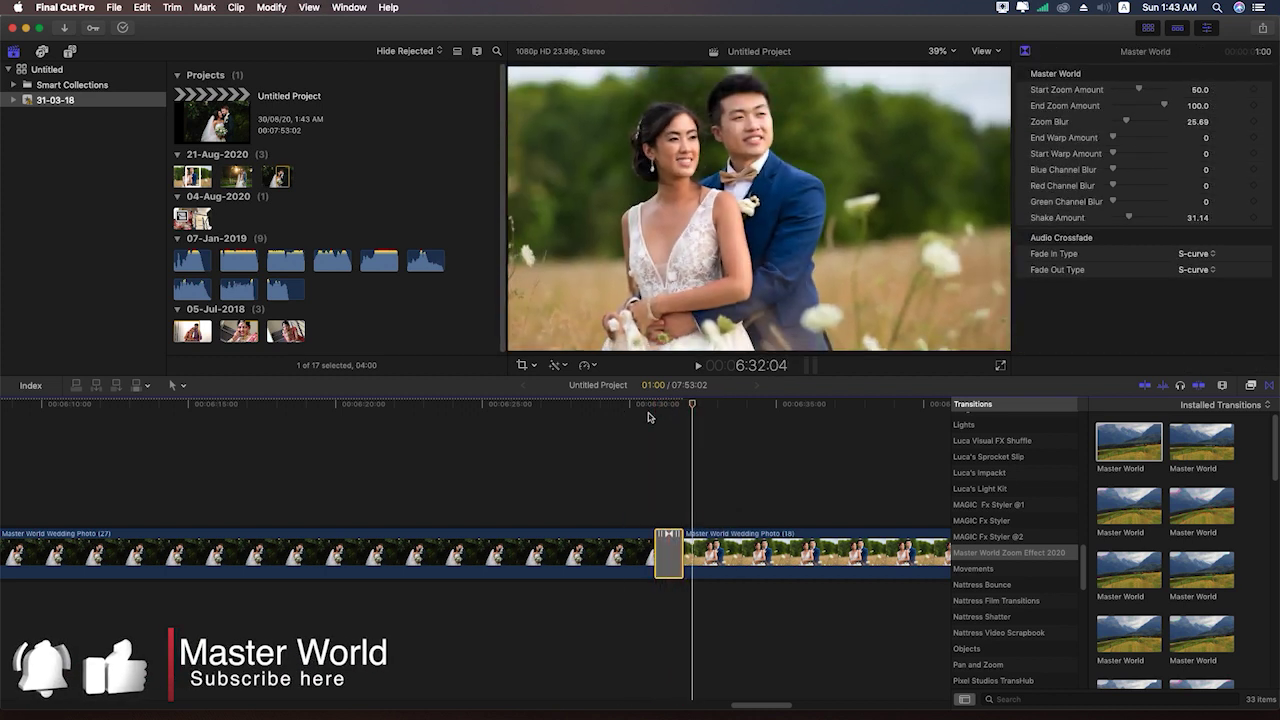
key(Delete)
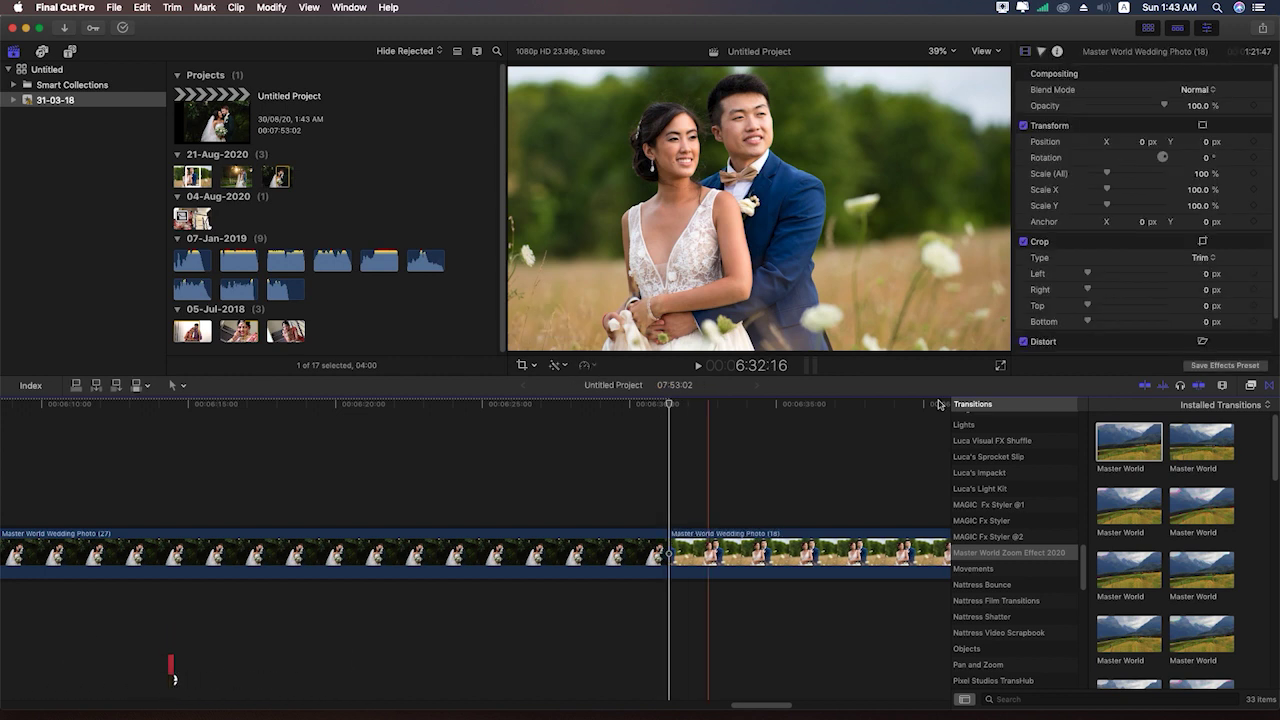
drag(1200, 442, 669, 548)
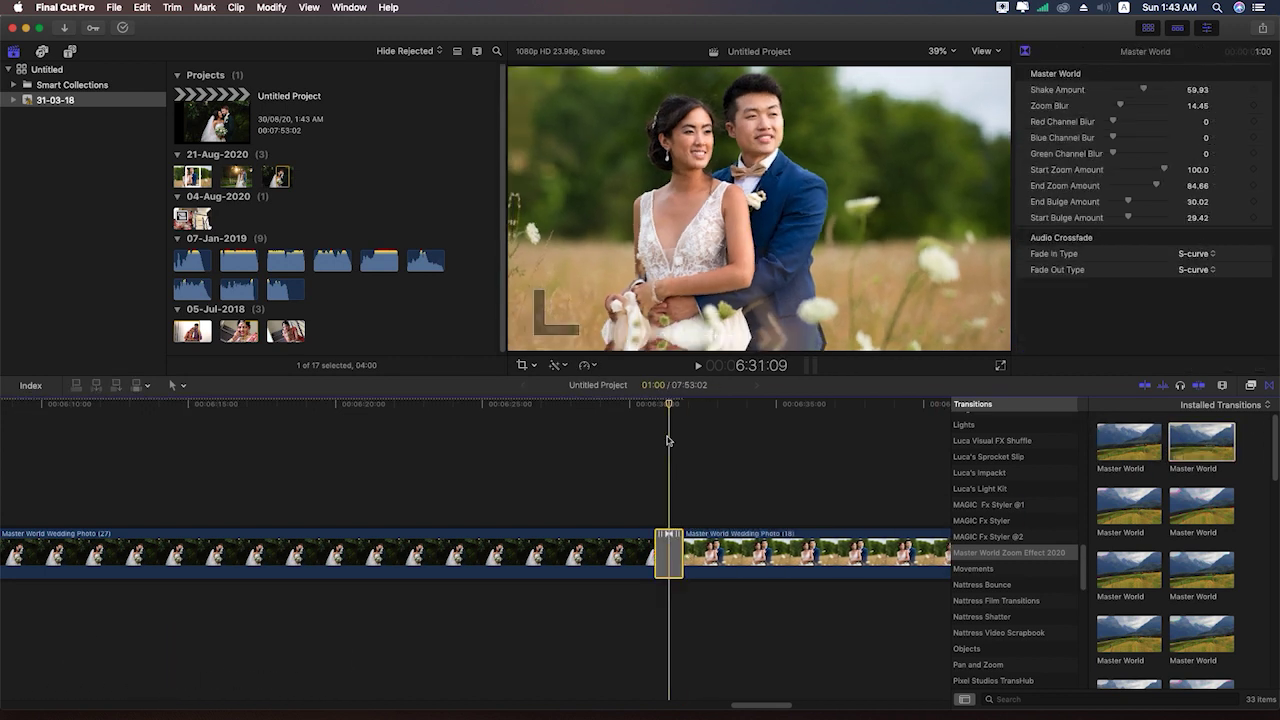
click(656, 405)
key(space)
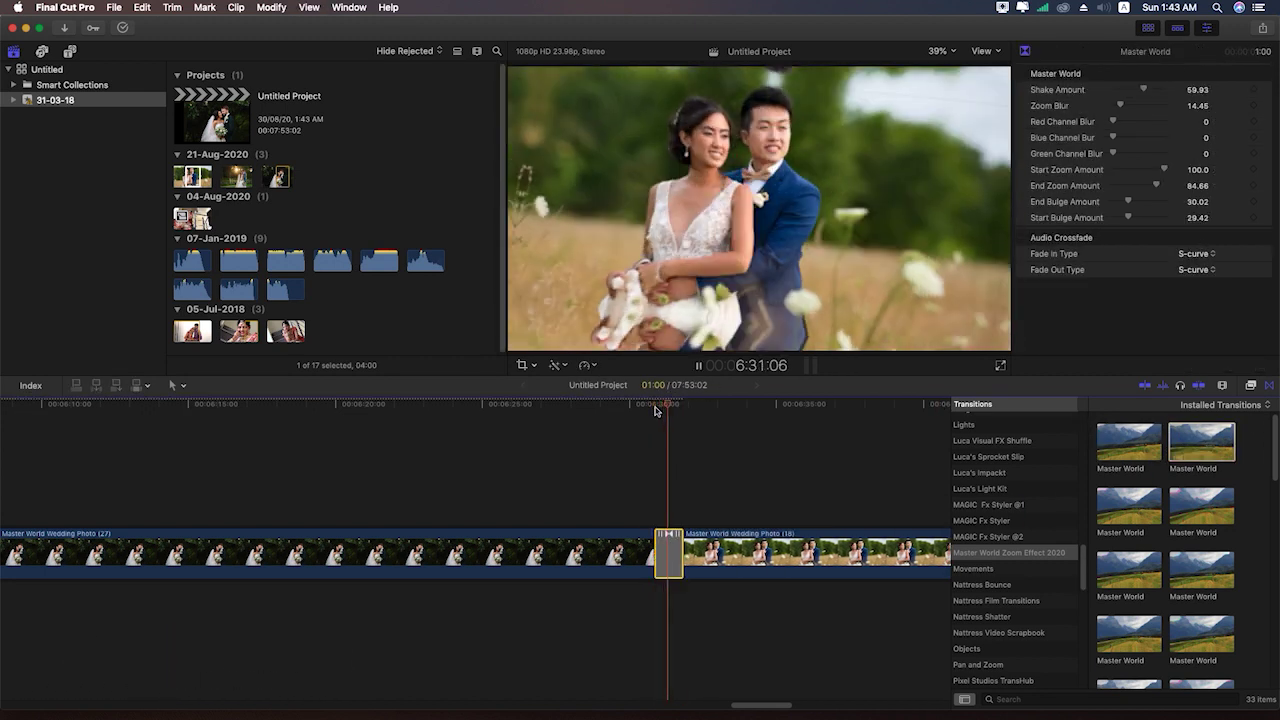
key(ctrl+d)
Step: Replace it with two more Master World variants, playing each through
click(1148, 505)
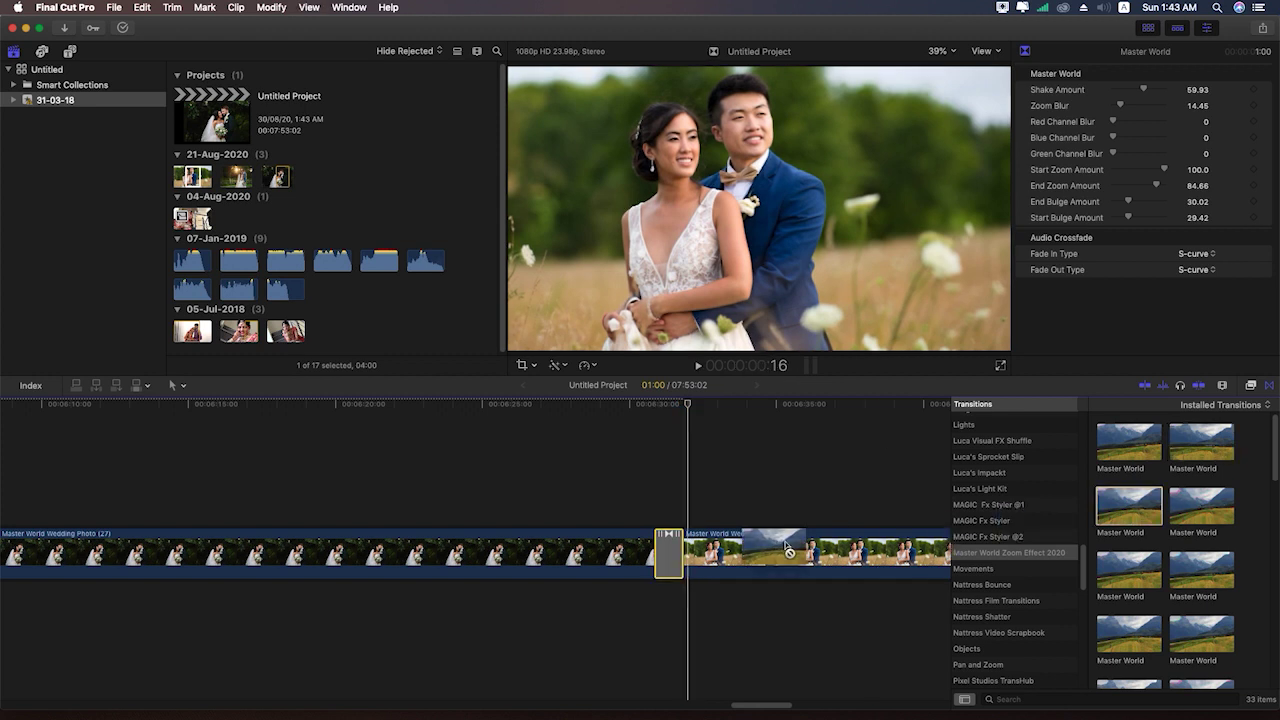
drag(1128, 505, 668, 553)
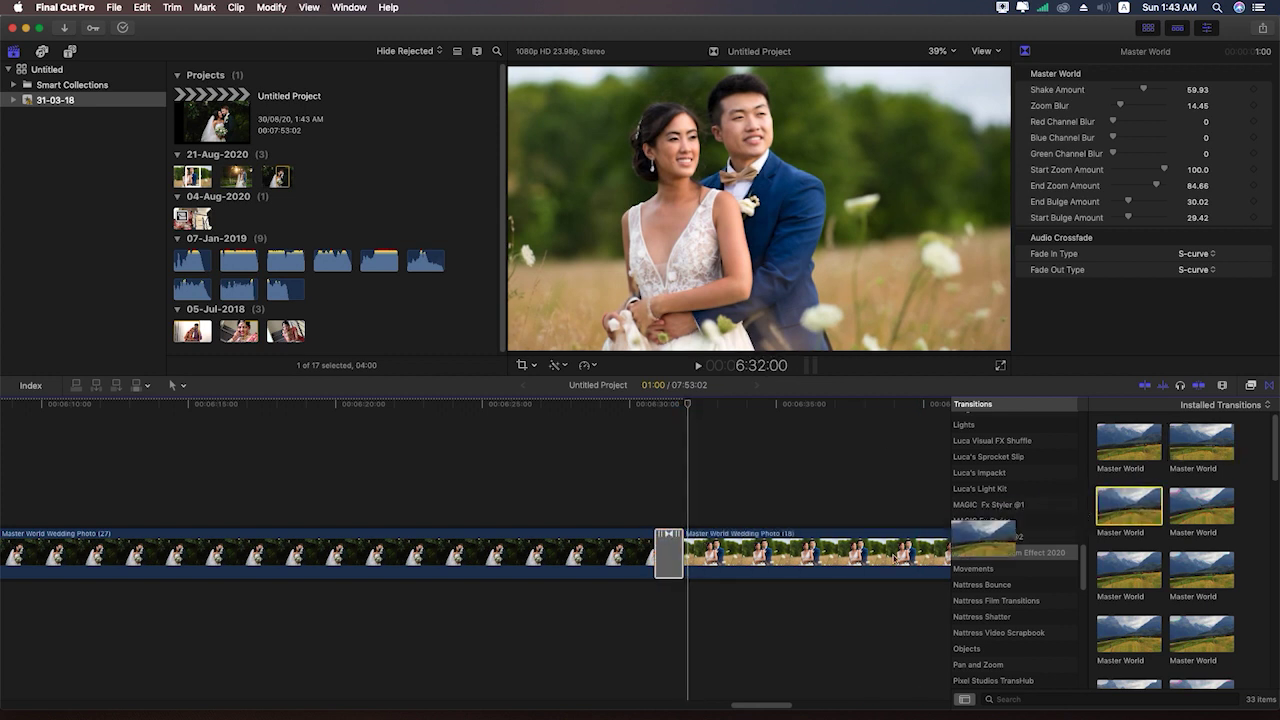
click(650, 408)
key(space)
key(space)
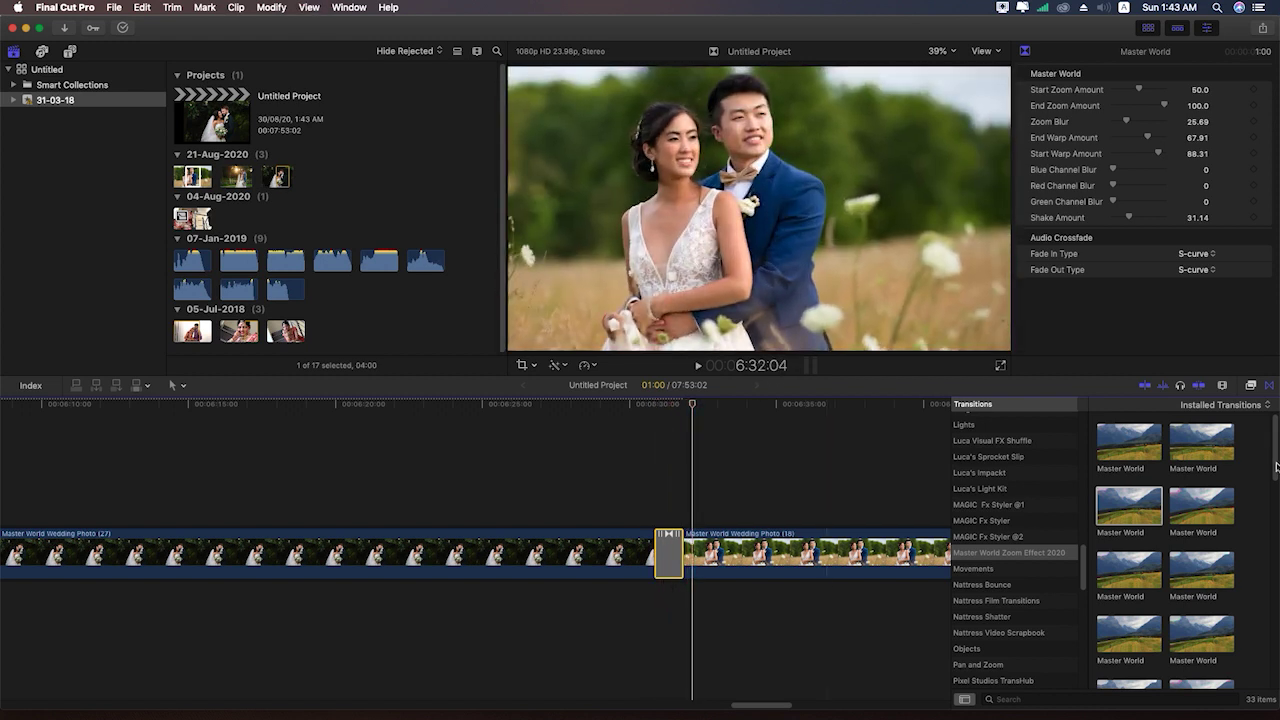
drag(1201, 505, 668, 553)
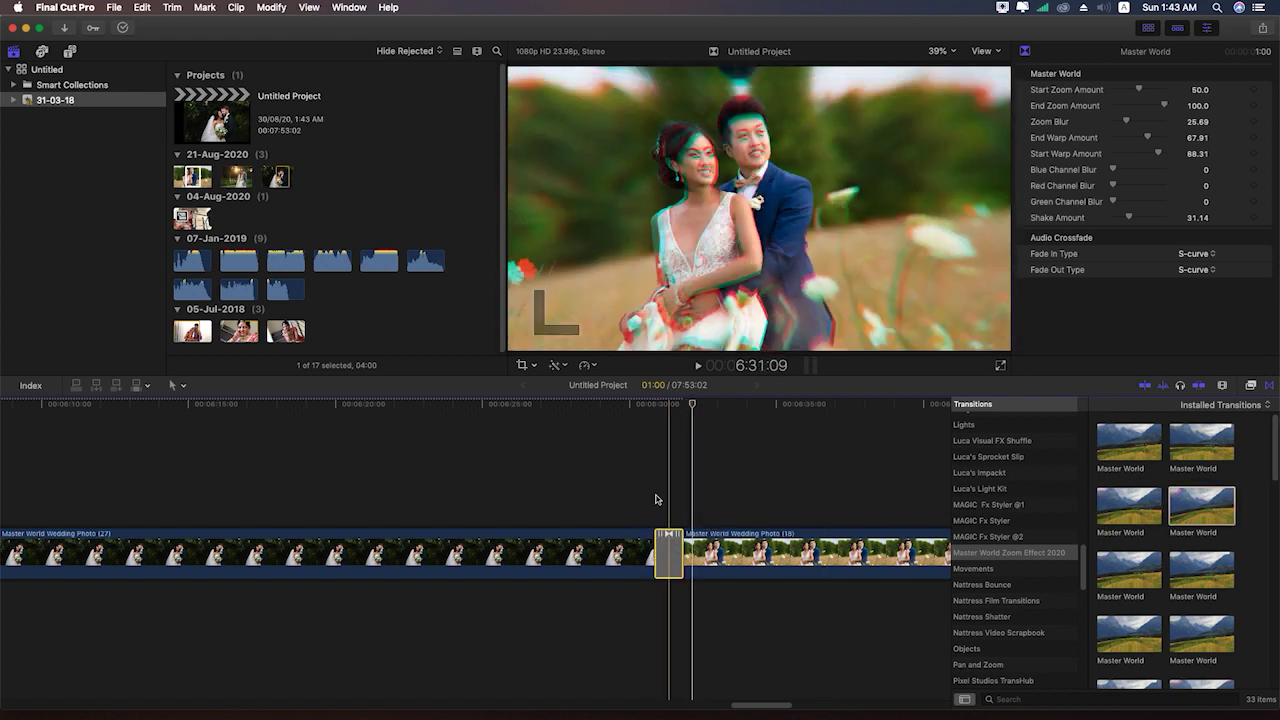
click(655, 410)
key(space)
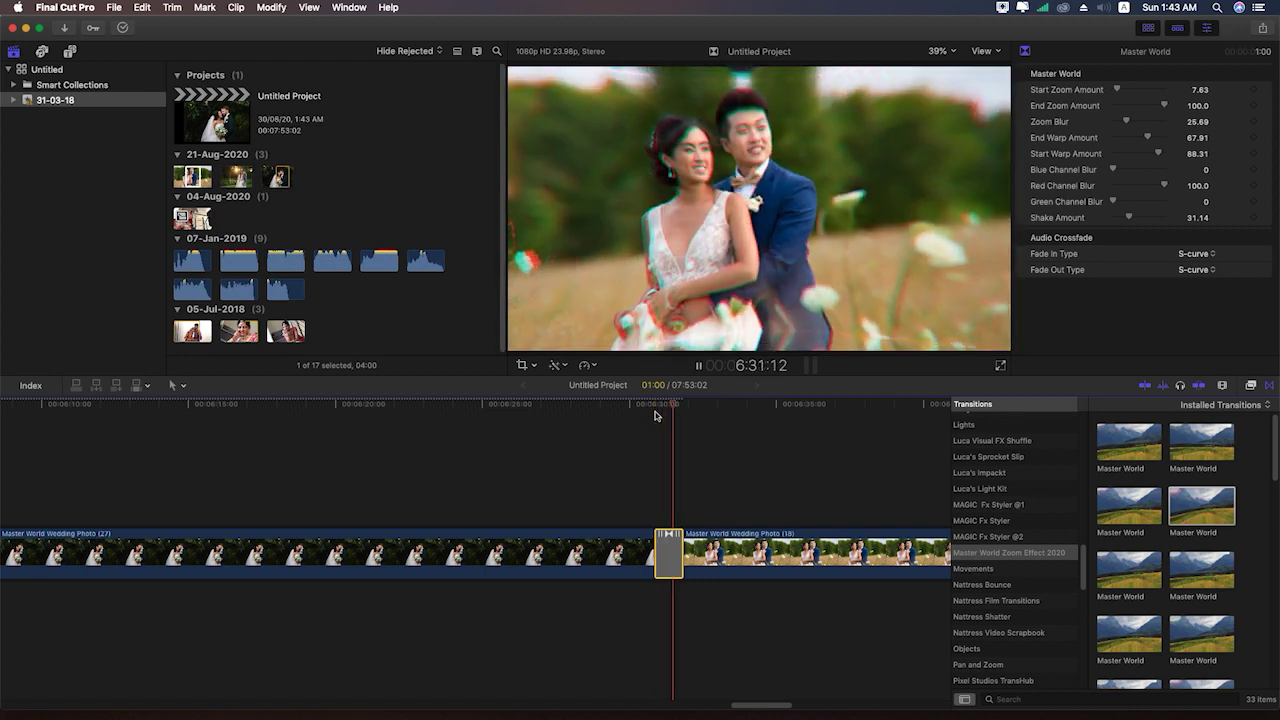
key(space)
Step: Swap in one more Master World transition and play it through
drag(1277, 457, 1277, 637)
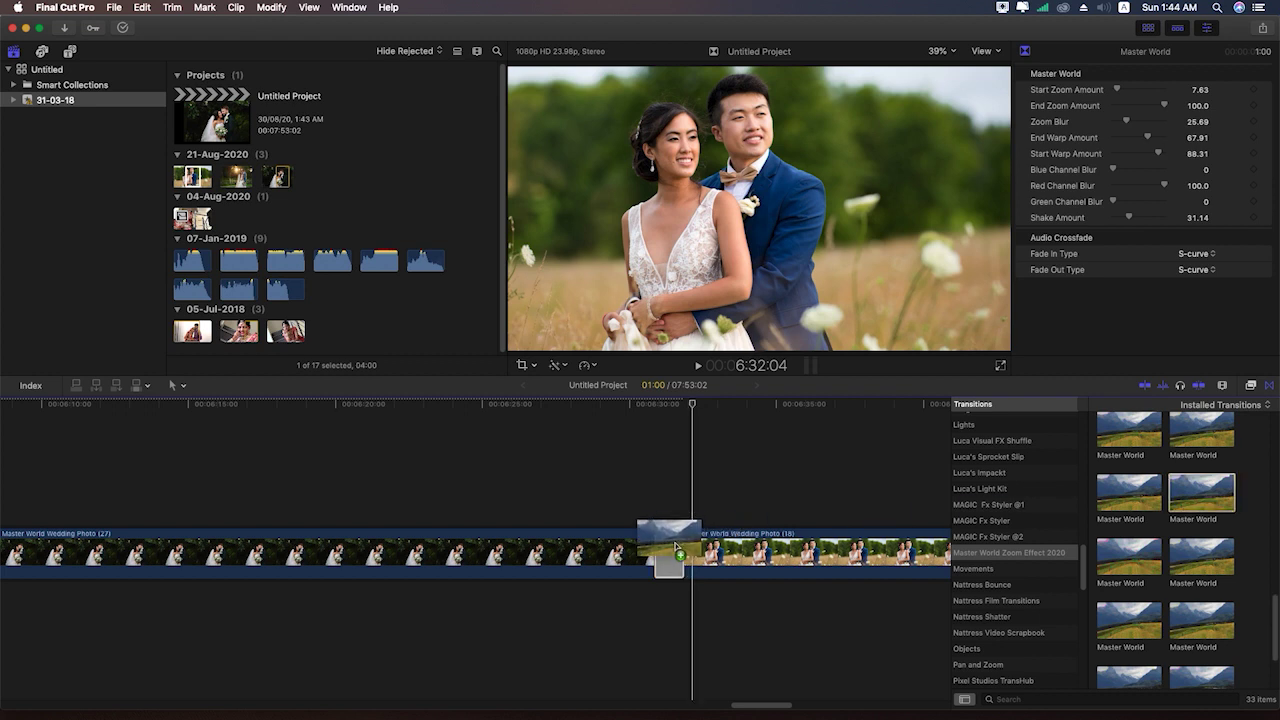
drag(1210, 505, 662, 550)
key(space)
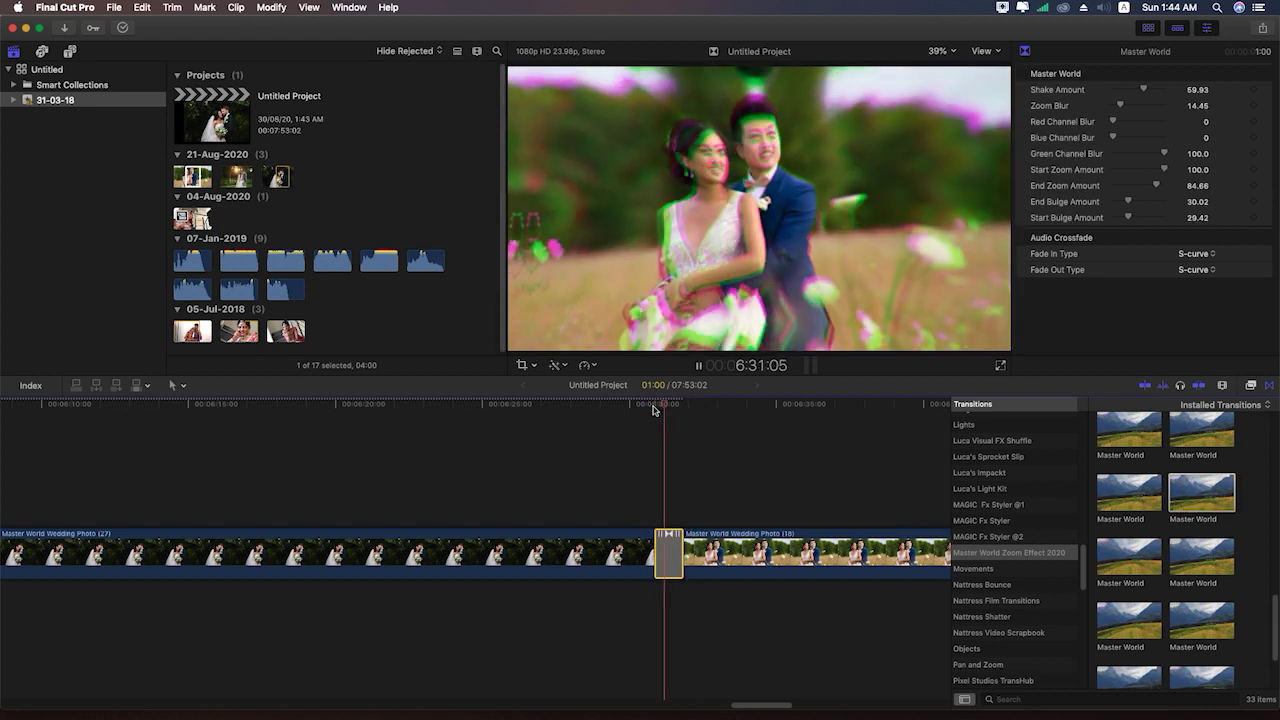
key(space)
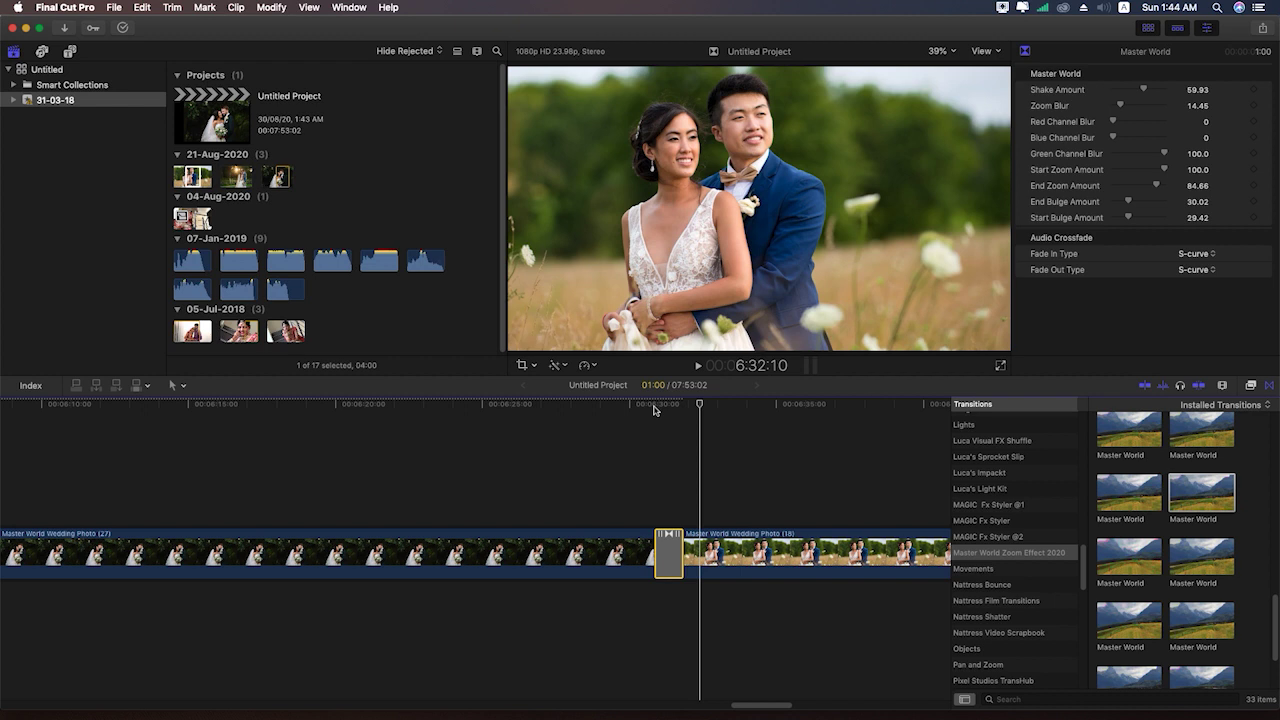
Step: Replay the current transition, then drop another Master World variant on the cut and preview it
drag(655, 410, 669, 408)
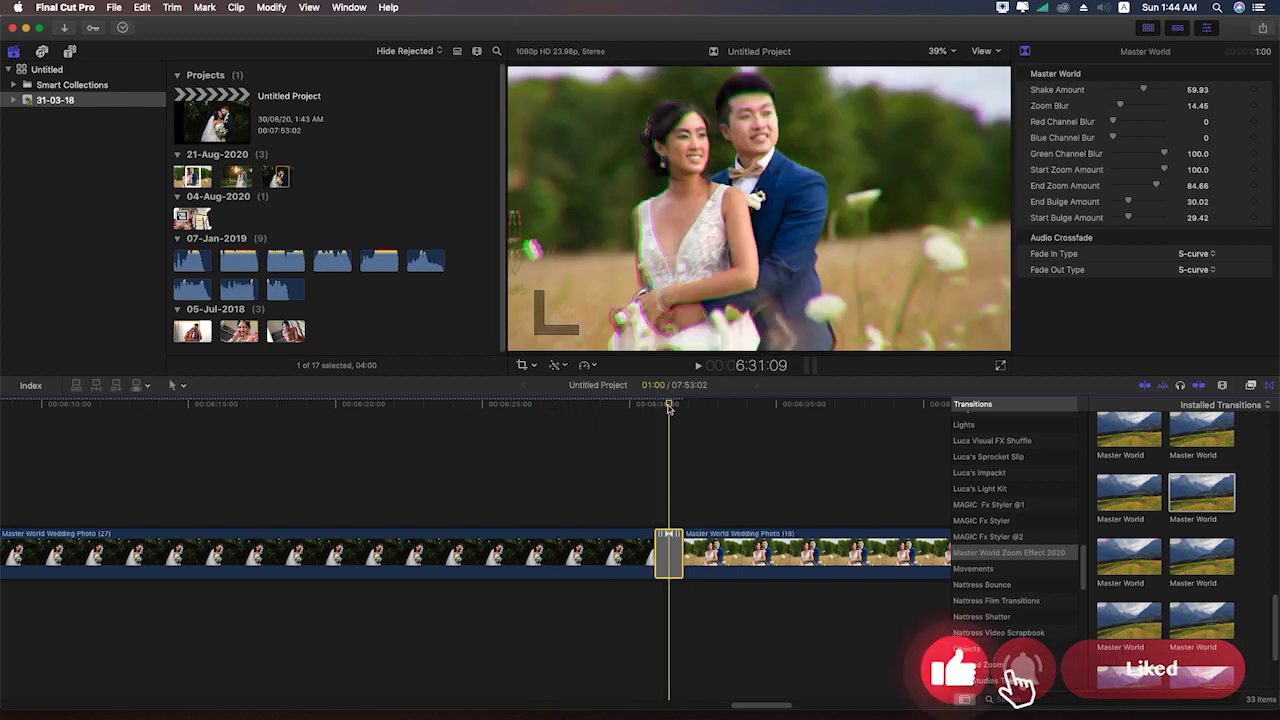
key(space)
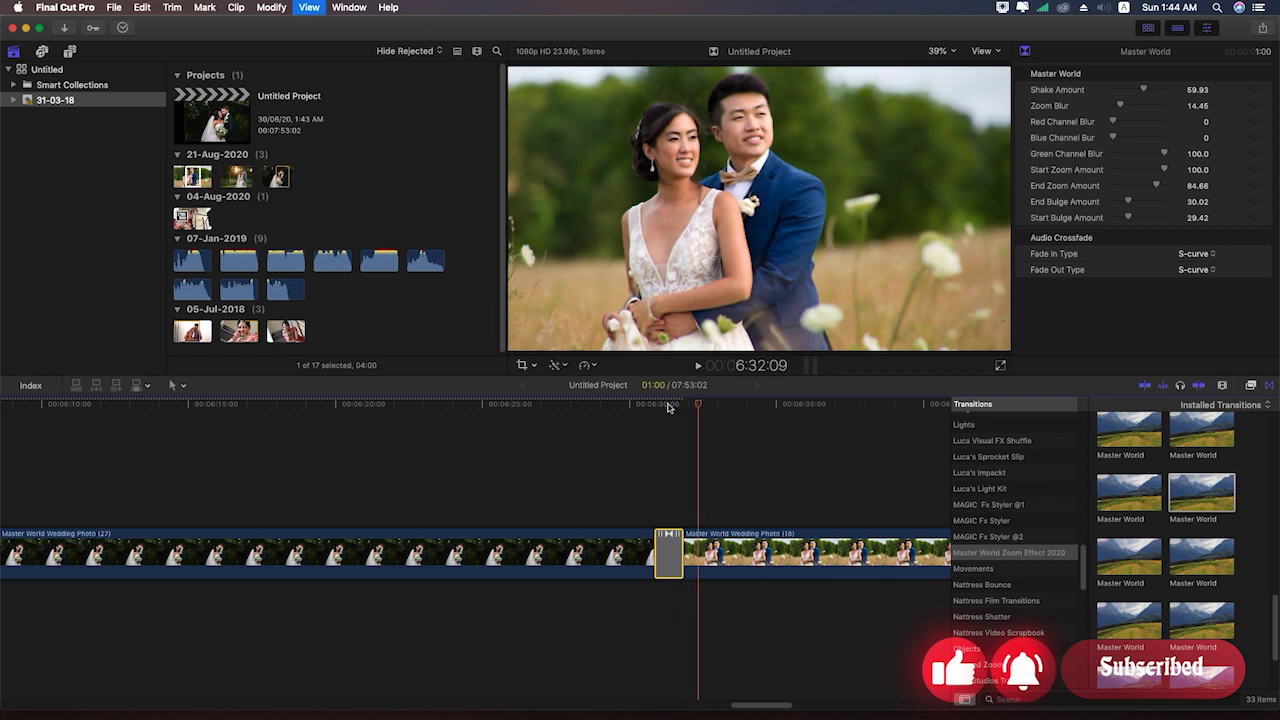
key(super+minus)
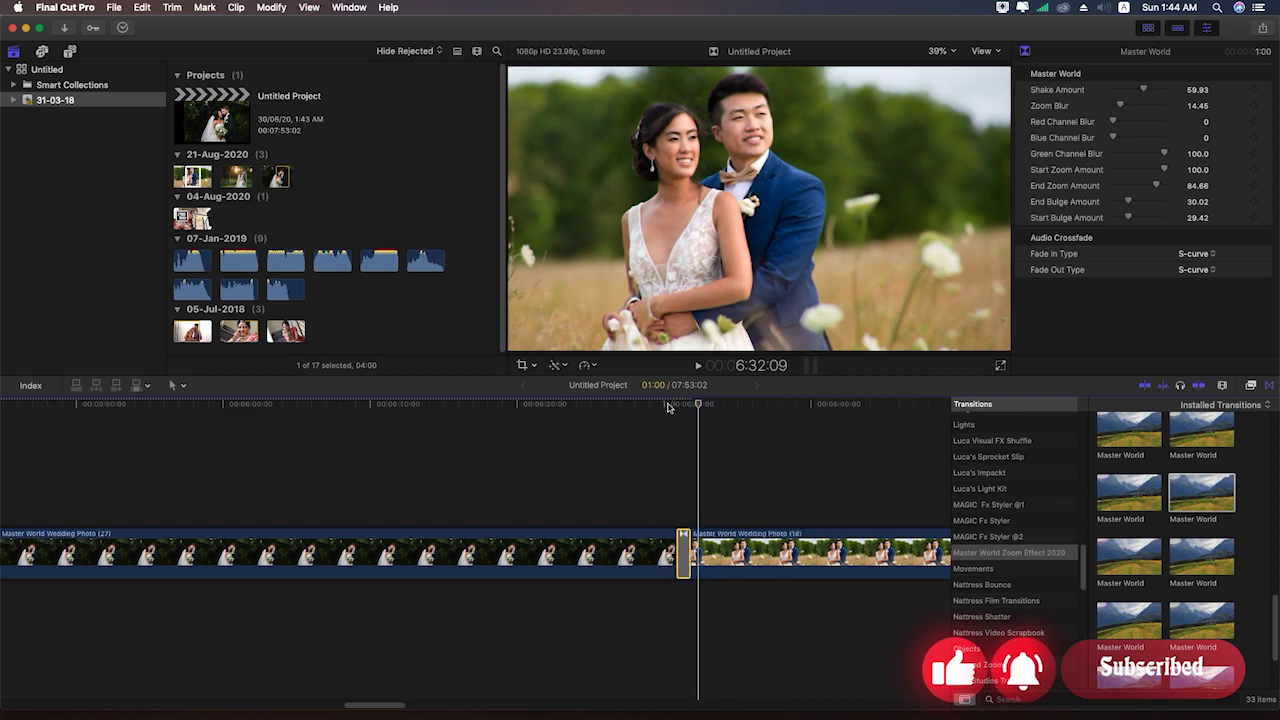
drag(1201, 555, 695, 553)
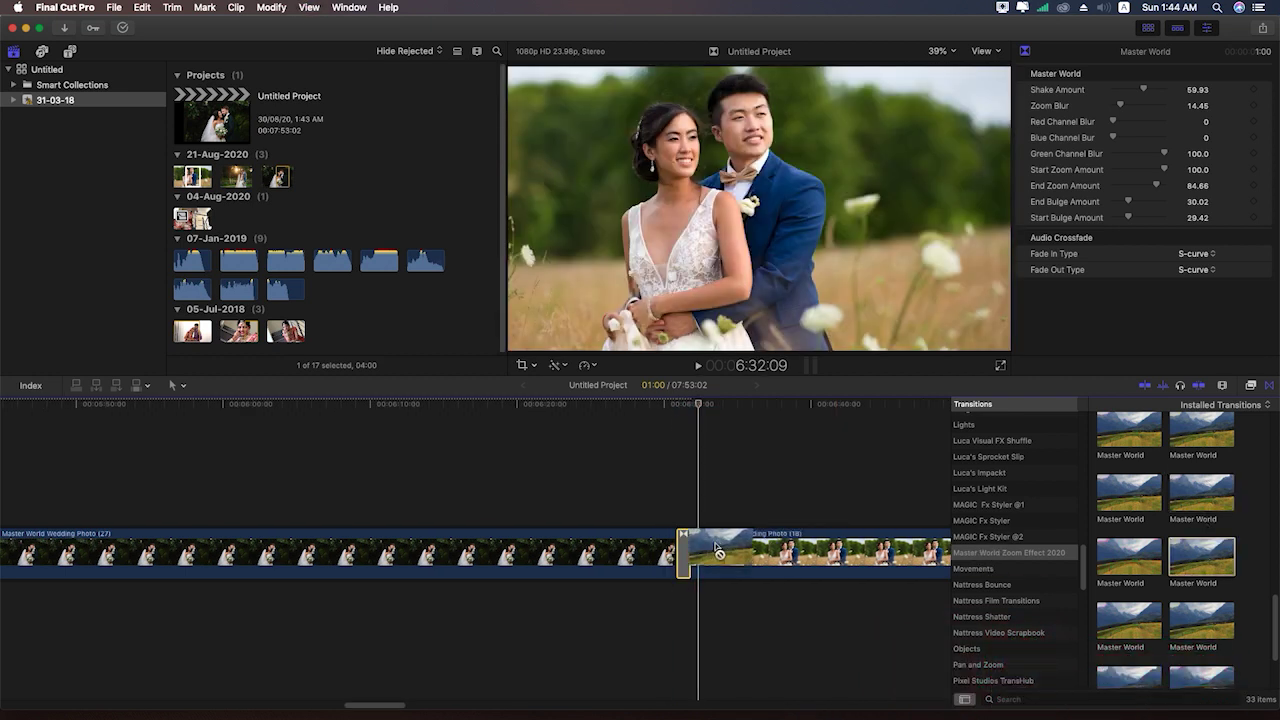
drag(697, 405, 677, 408)
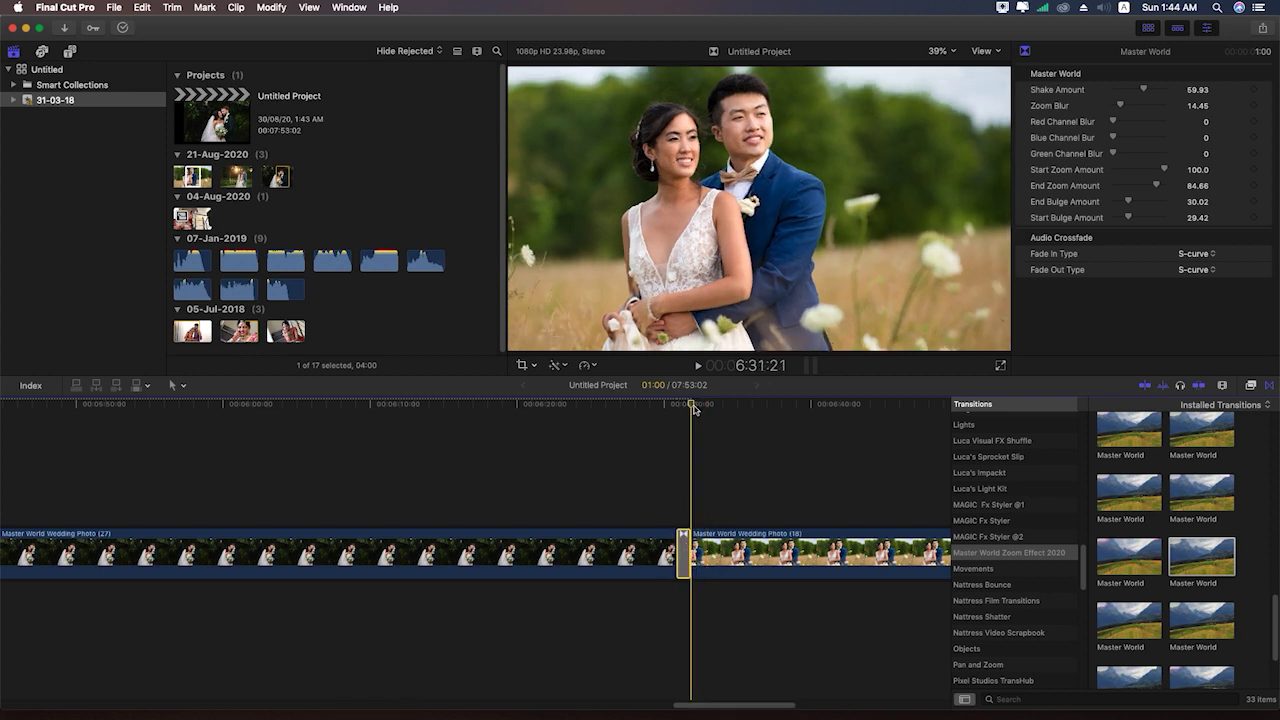
key(space)
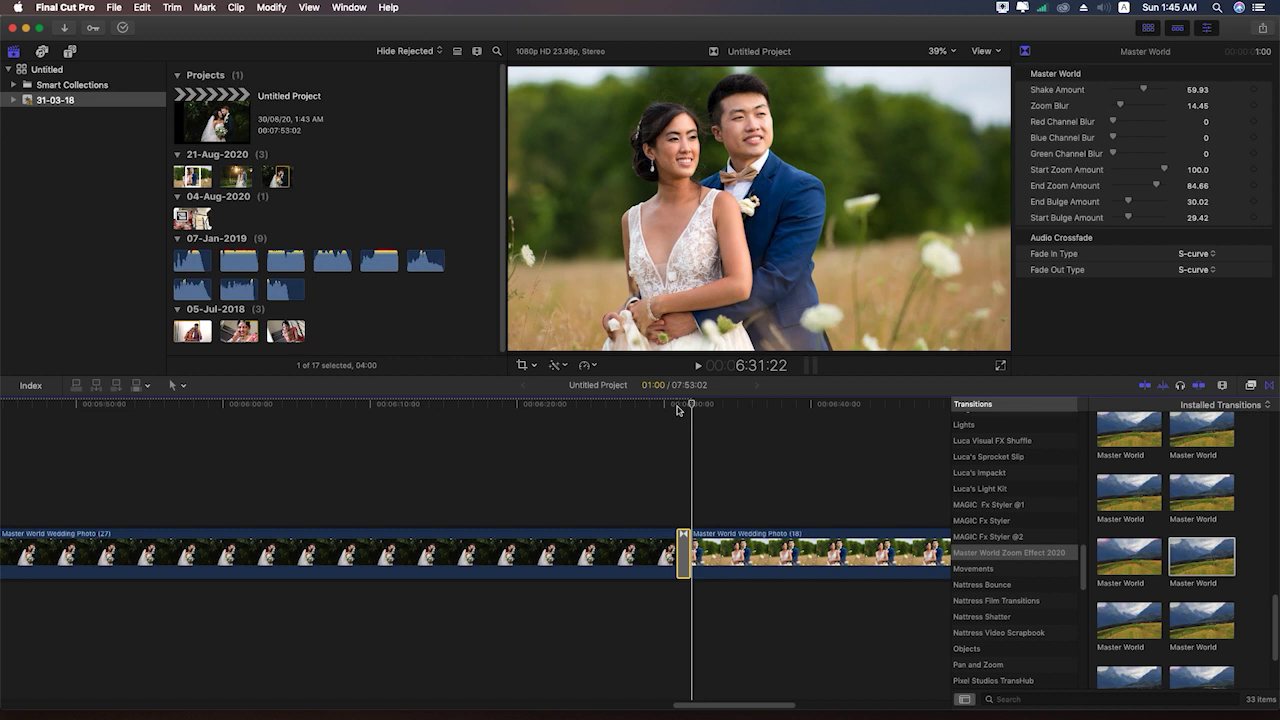
drag(677, 405, 684, 405)
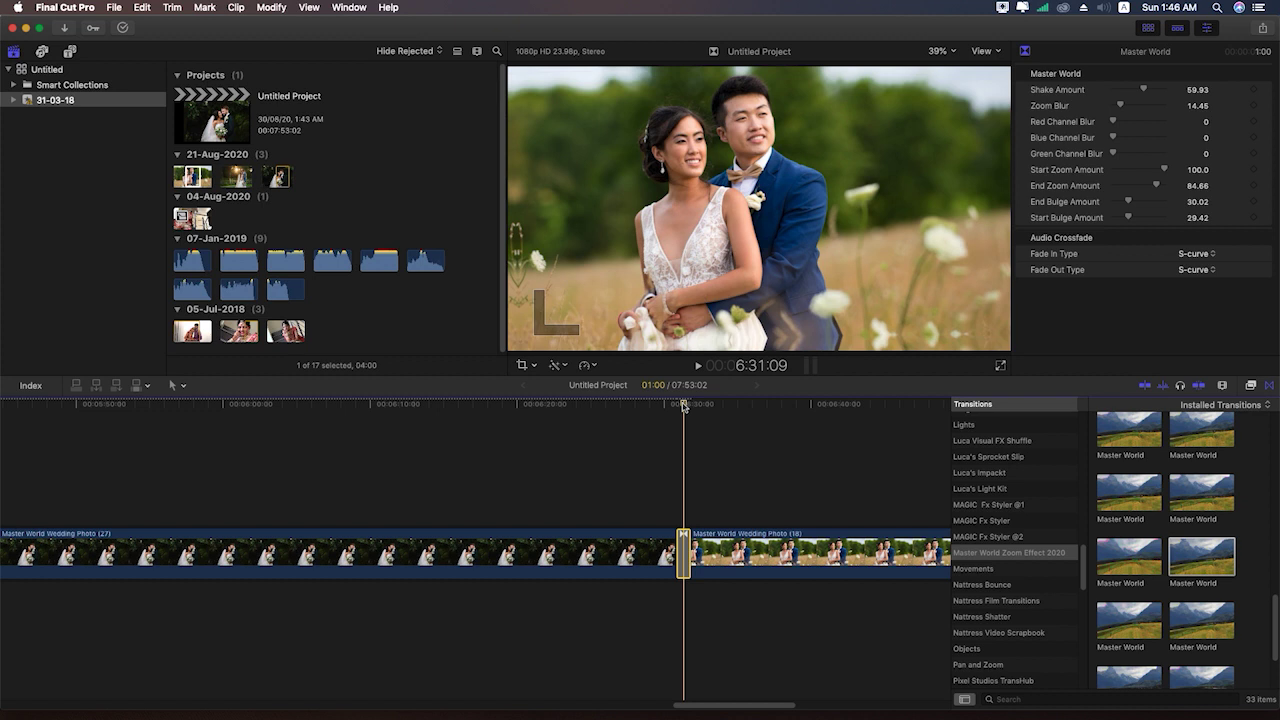
Step: Zoom out and blade the Wedding Photo (27) clip into two halves
key(super+minus)
key(super+minus)
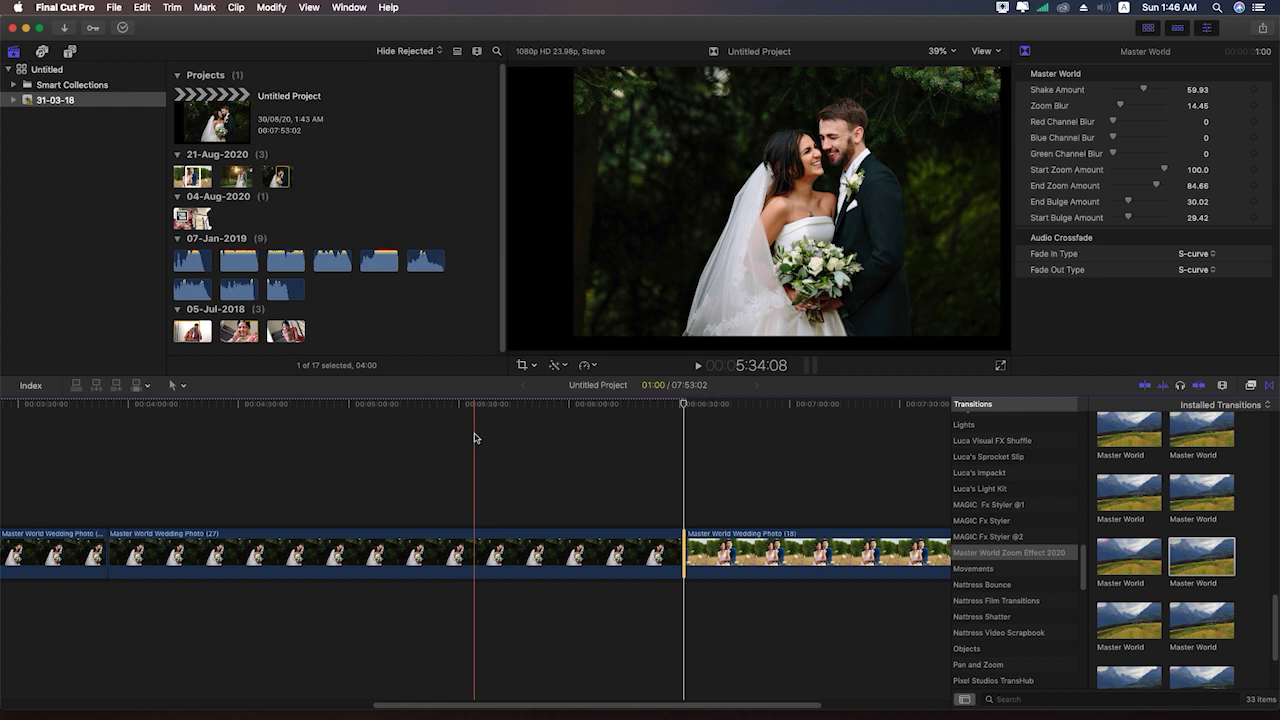
key(b)
click(421, 552)
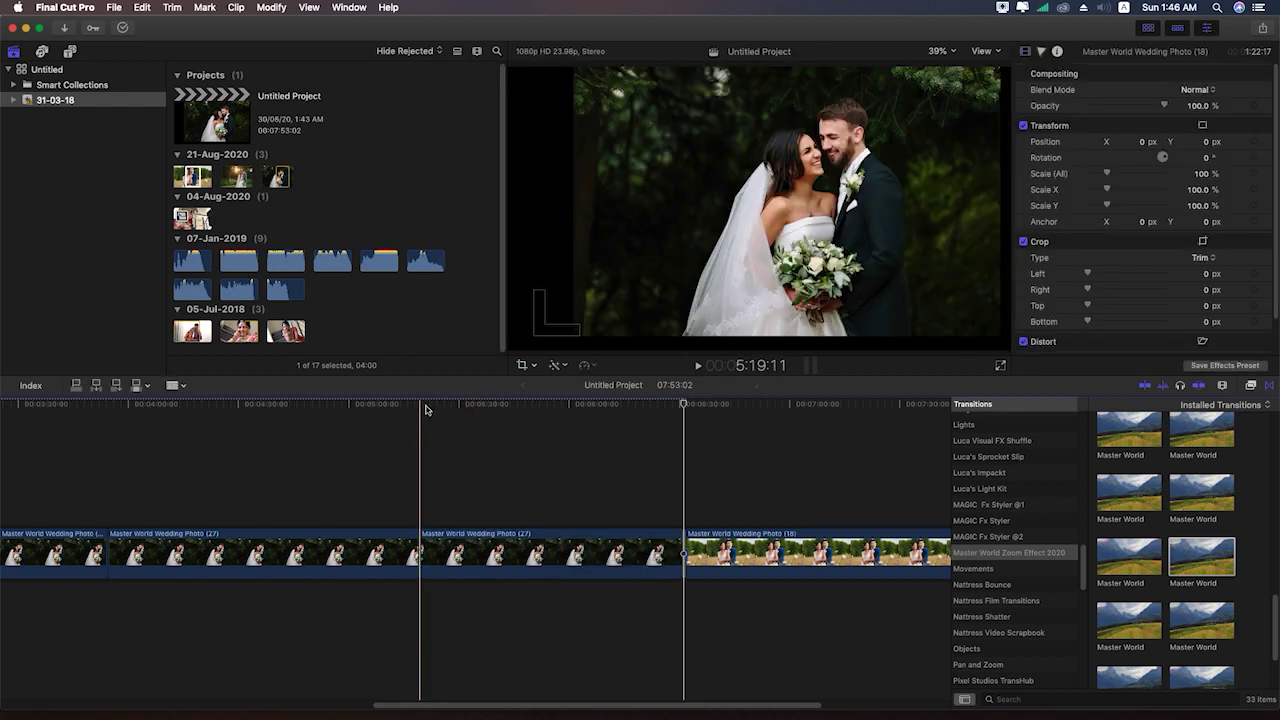
Step: Add a Master World transition at the new cut, zoom in, and preview it
drag(368, 405, 425, 413)
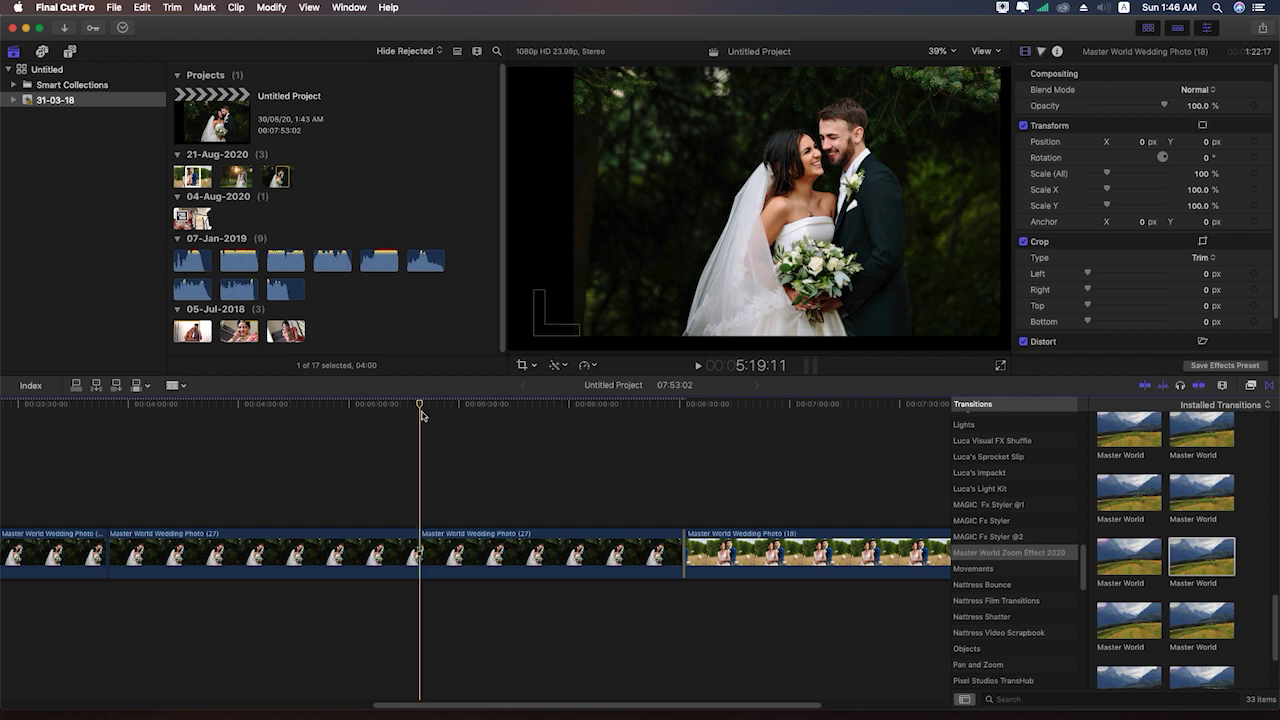
scroll(1270, 580, down, 1)
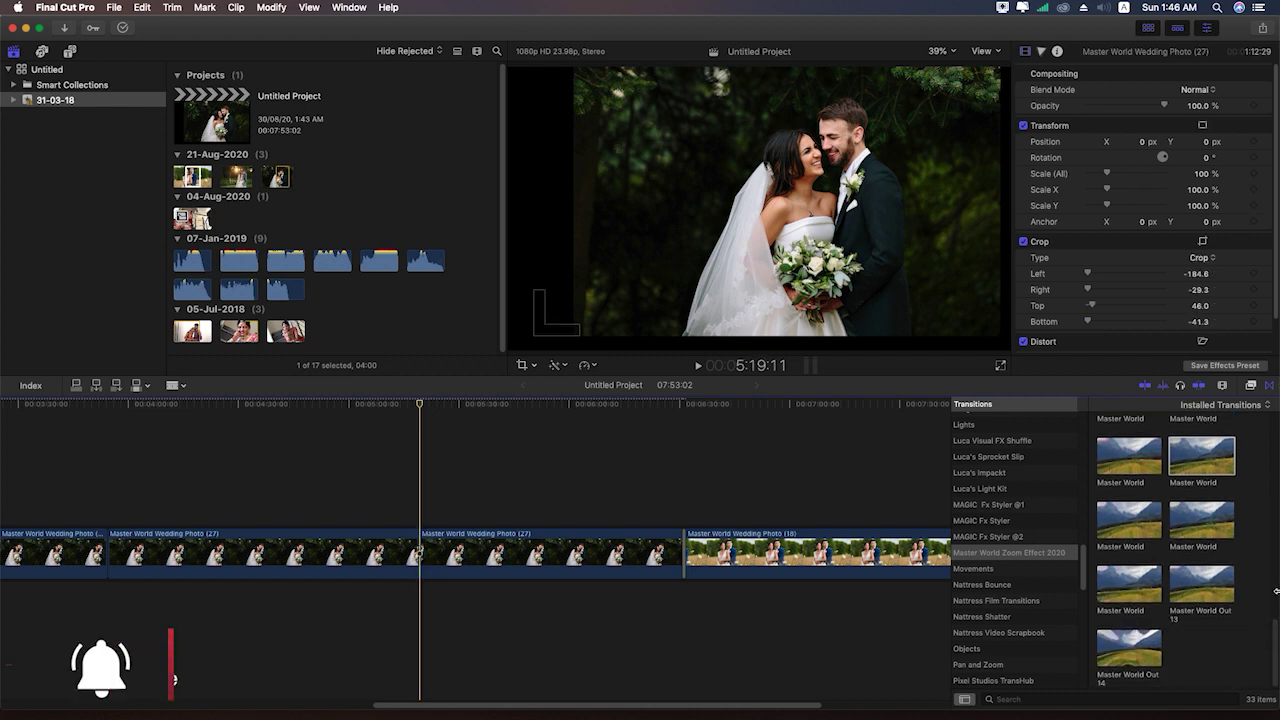
mouse_move(1202, 547)
mouse_down()
mouse_move(430, 553)
mouse_move(432, 535)
mouse_up()
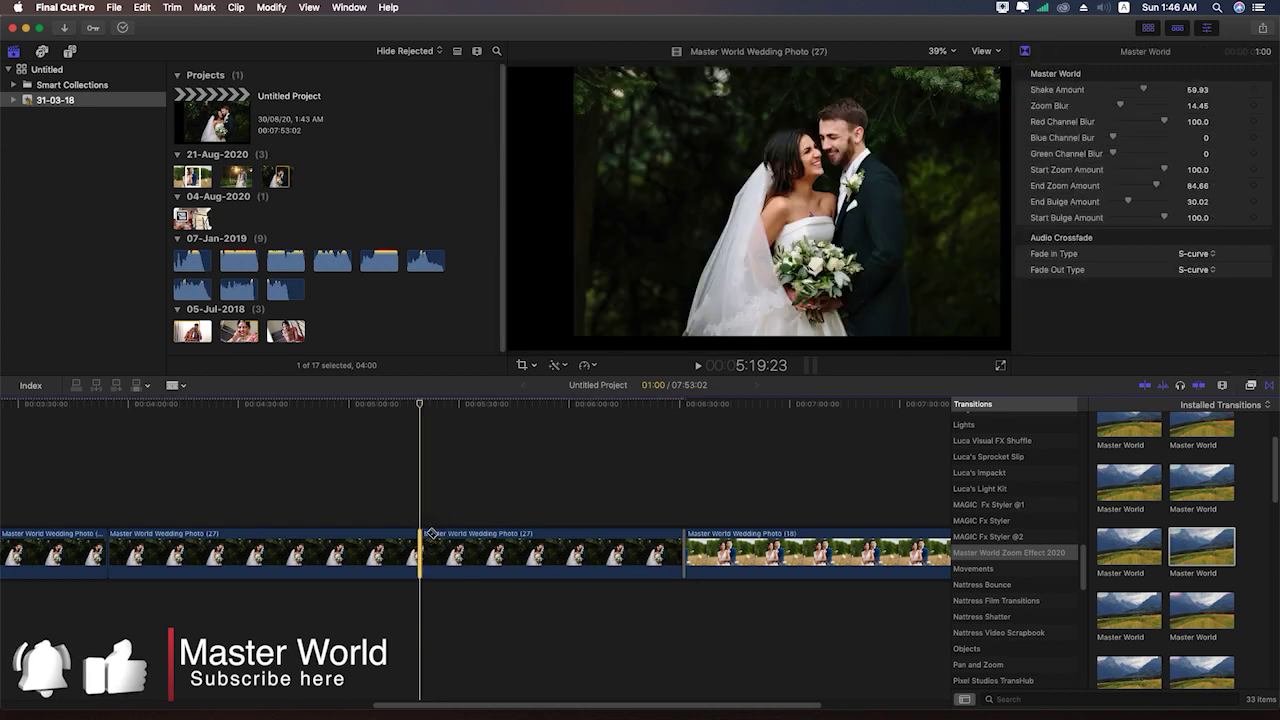
key(super+equal)
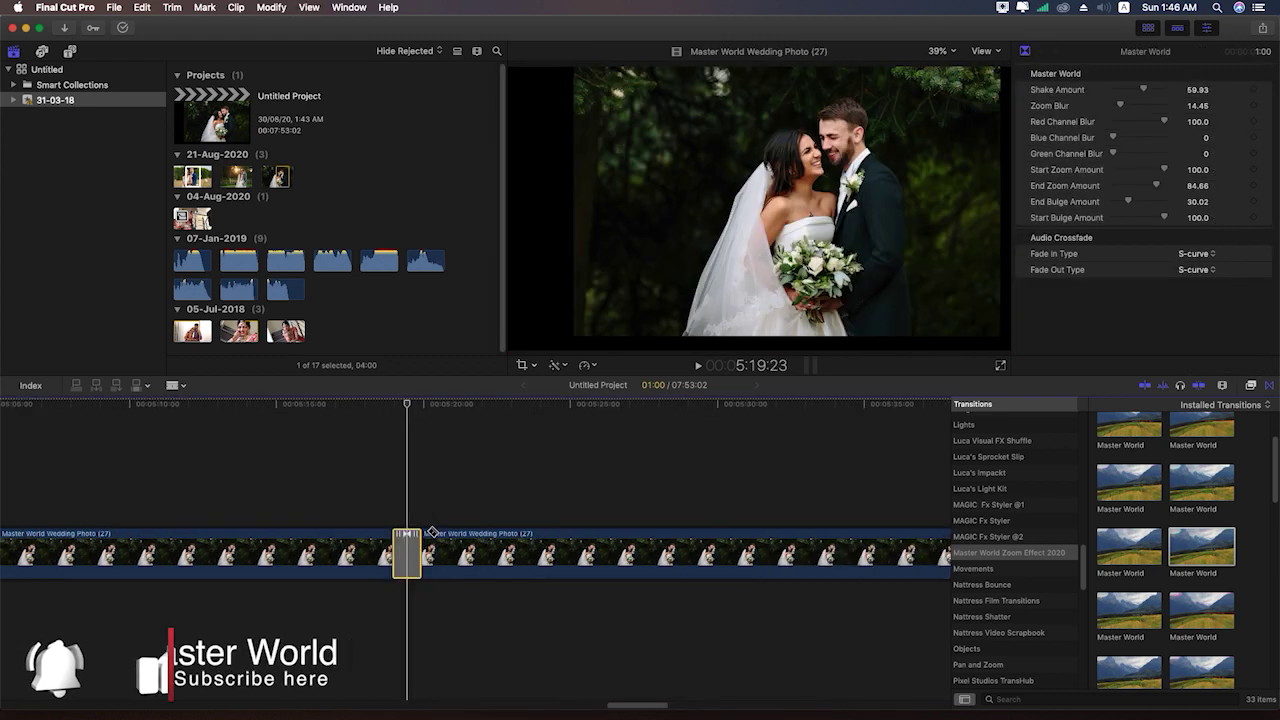
click(394, 406)
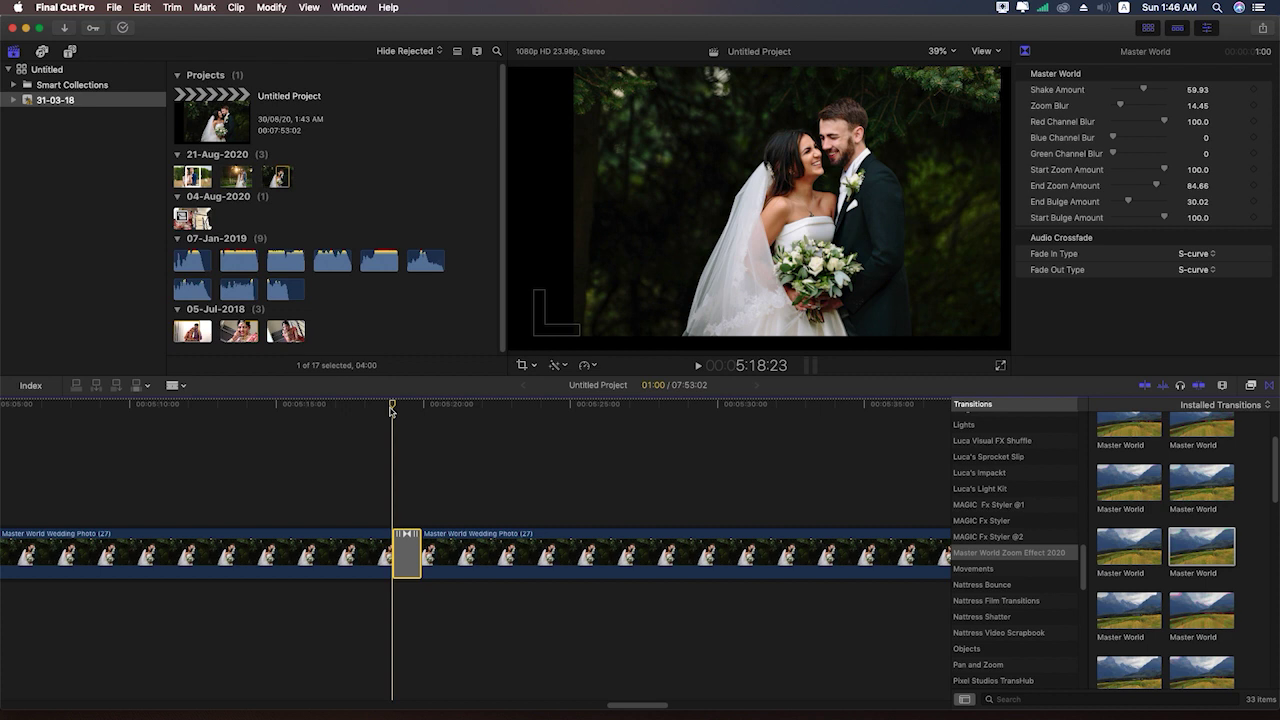
key(space)
key(space)
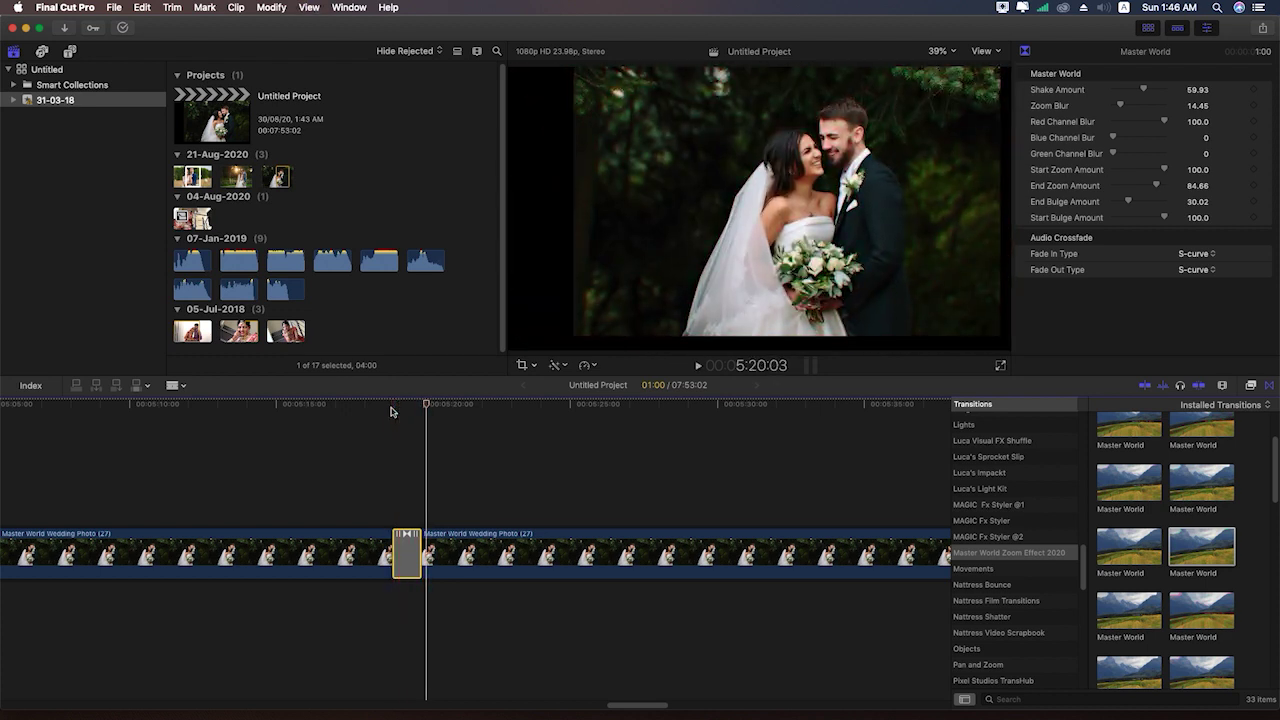
click(390, 407)
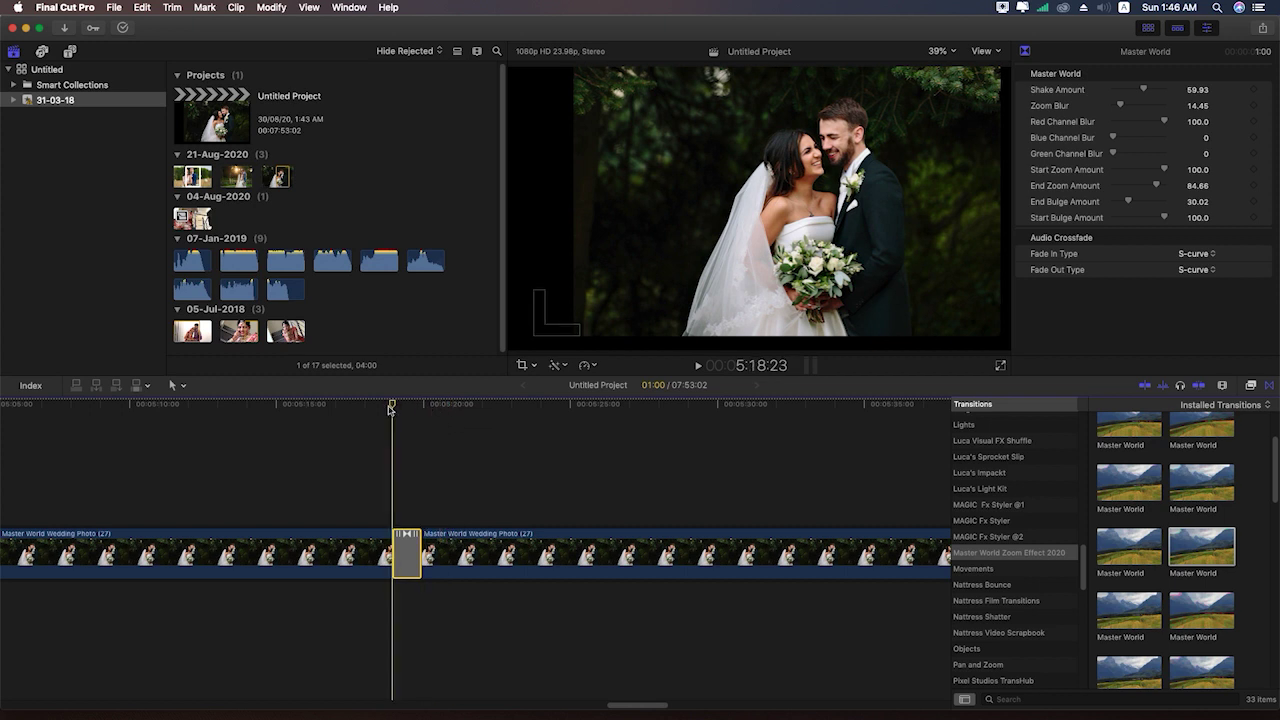